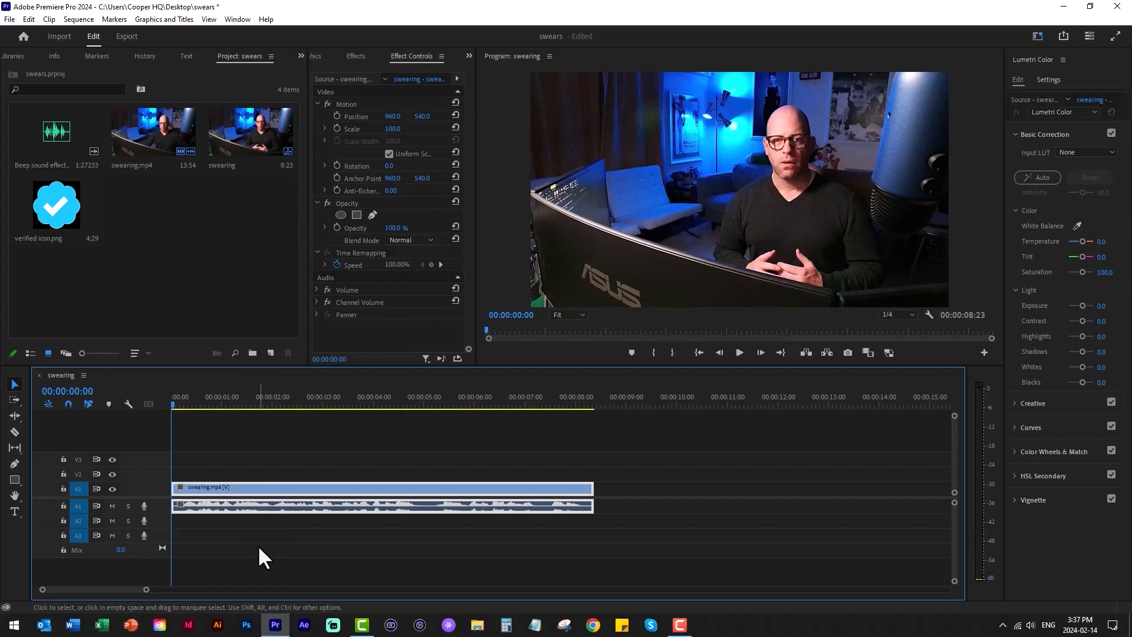
- Play through the swearing.mp4 clip and mark the first swear word's start at 00:00:03:59 and end at 00:00:04:25
{"action": "key", "text": "space"}
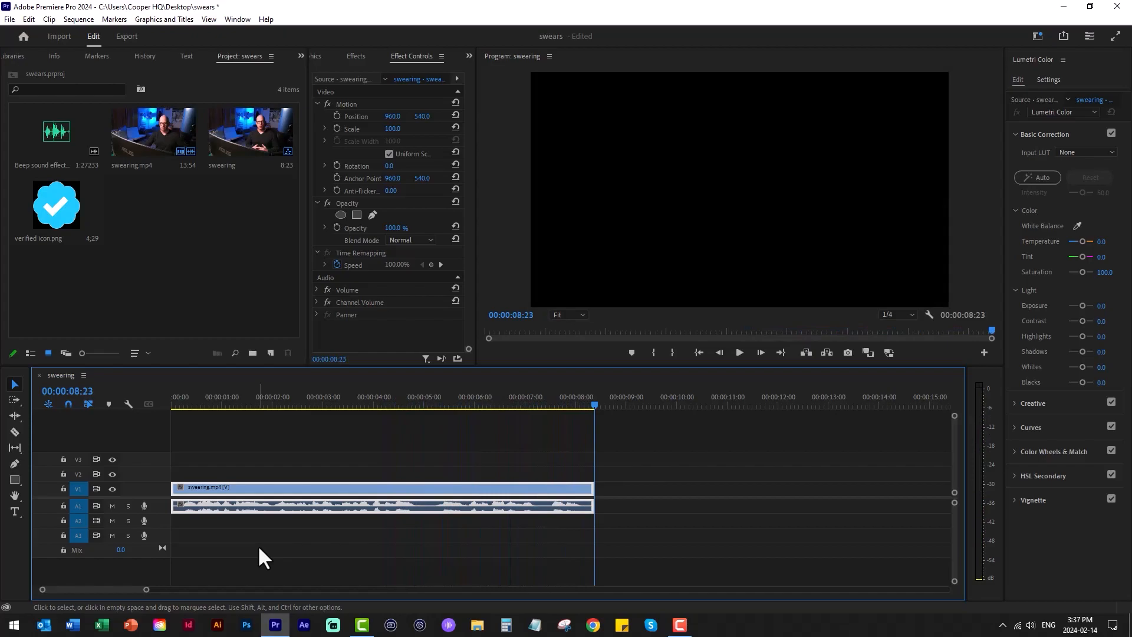
{"action": "left_click", "coordinate": [284, 402]}
{"action": "key", "text": "space"}
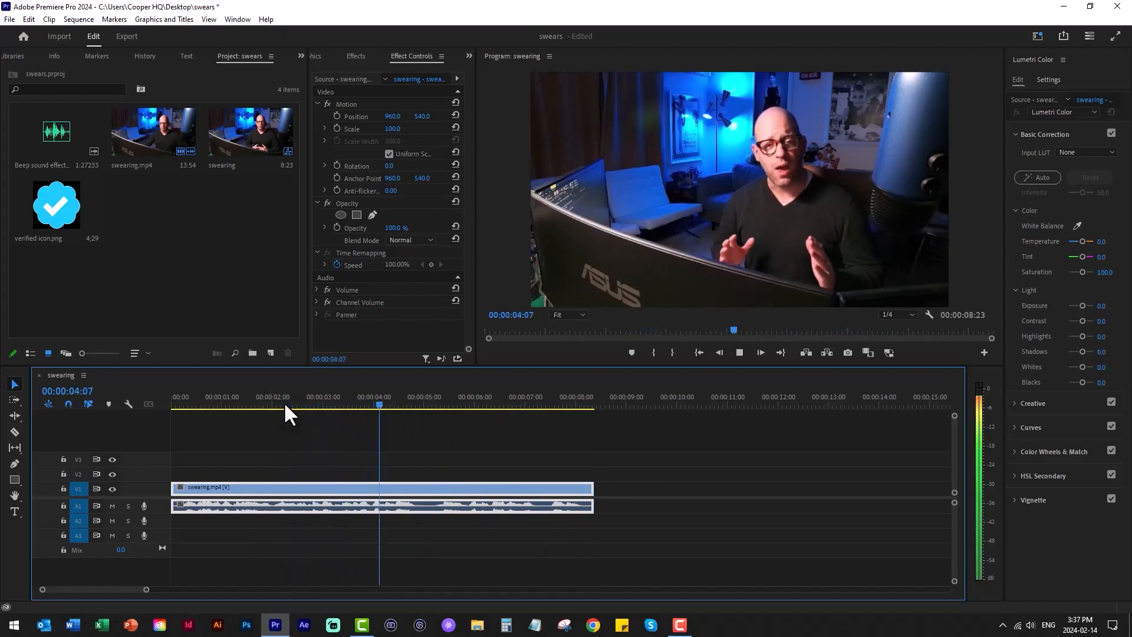
{"action": "key", "text": "space"}
{"action": "mouse_move", "coordinate": [384, 404]}
{"action": "left_mouse_down"}
{"action": "mouse_move", "coordinate": [355, 401]}
{"action": "mouse_move", "coordinate": [369, 403]}
{"action": "left_mouse_up"}
{"action": "key", "text": "space"}
{"action": "key", "text": "space"}
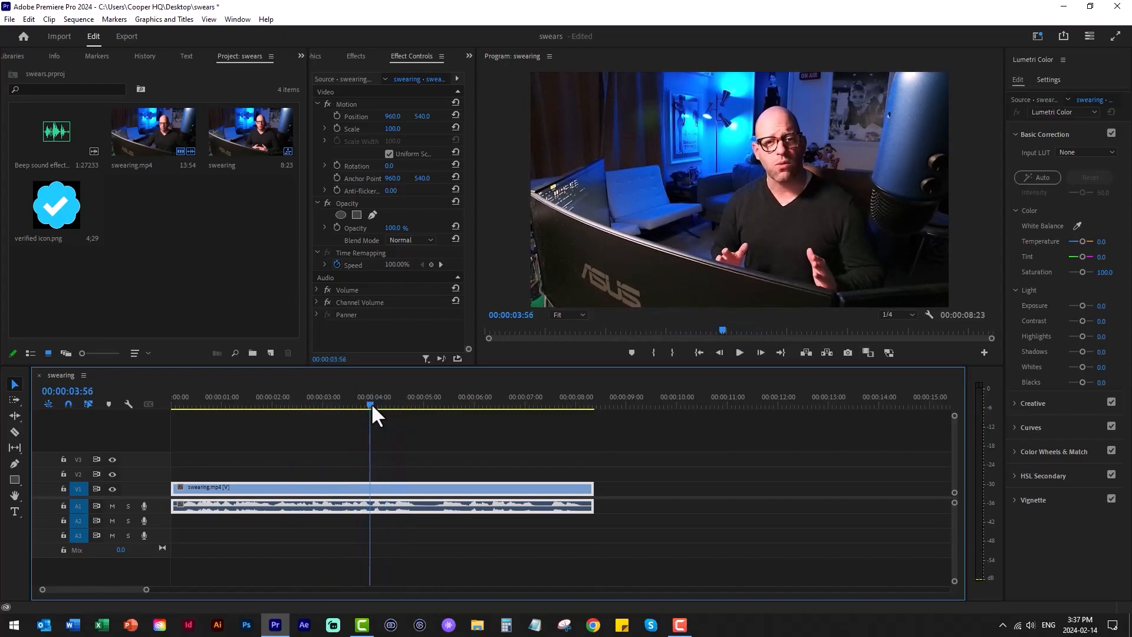
{"action": "left_click_drag", "start_coordinate": [370, 404], "coordinate": [373, 403]}
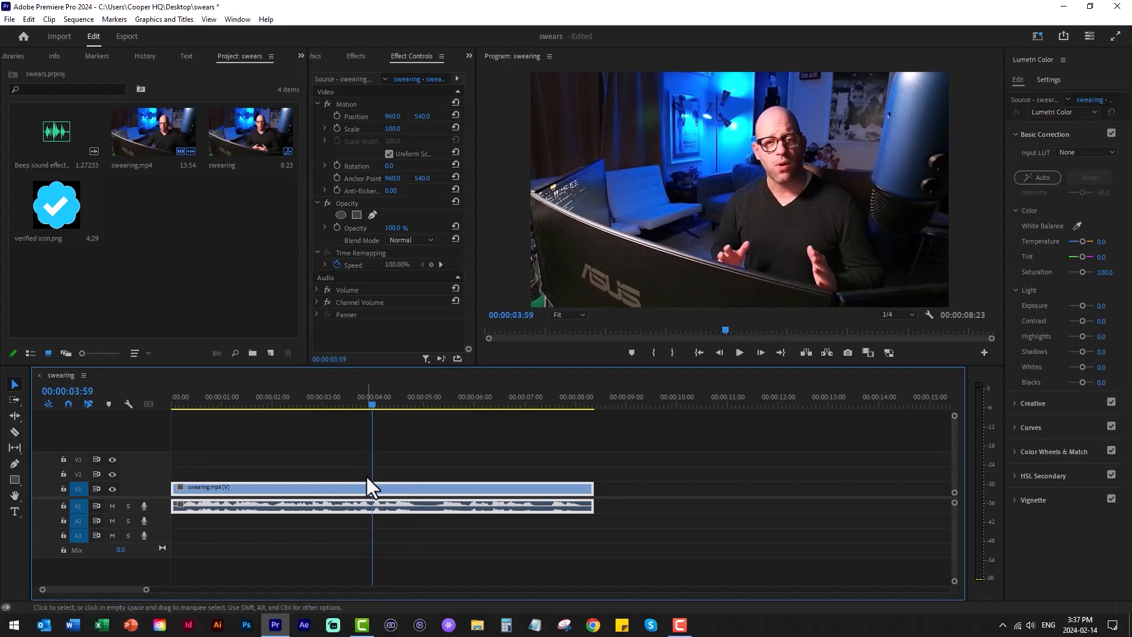
{"action": "key", "text": "m"}
{"action": "left_click_drag", "start_coordinate": [369, 403], "coordinate": [392, 405]}
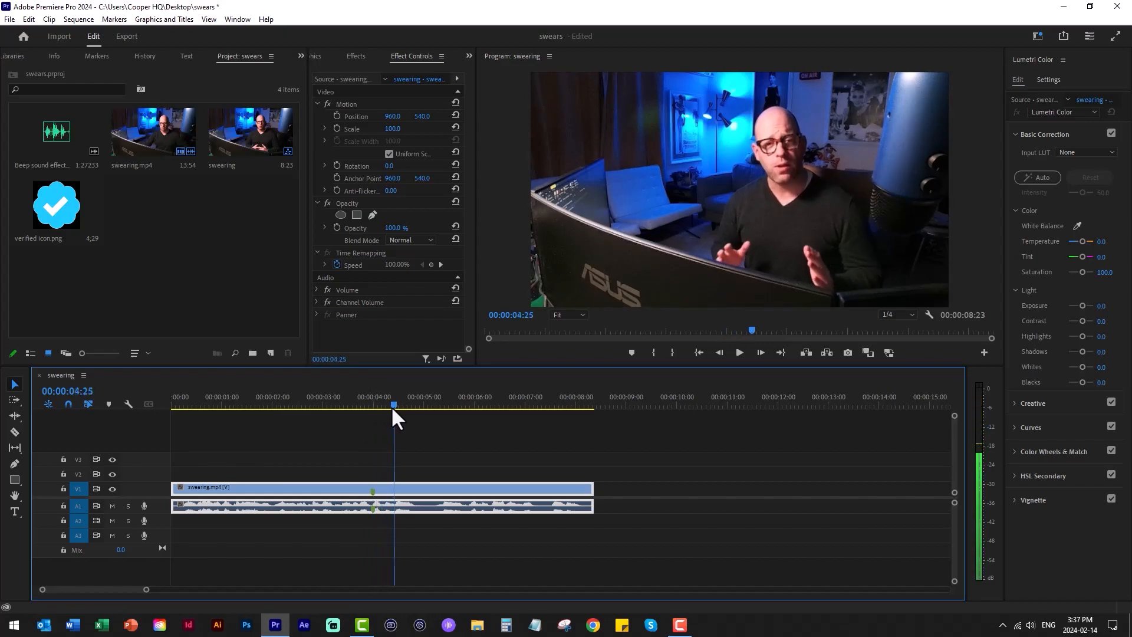
{"action": "key", "text": "m"}
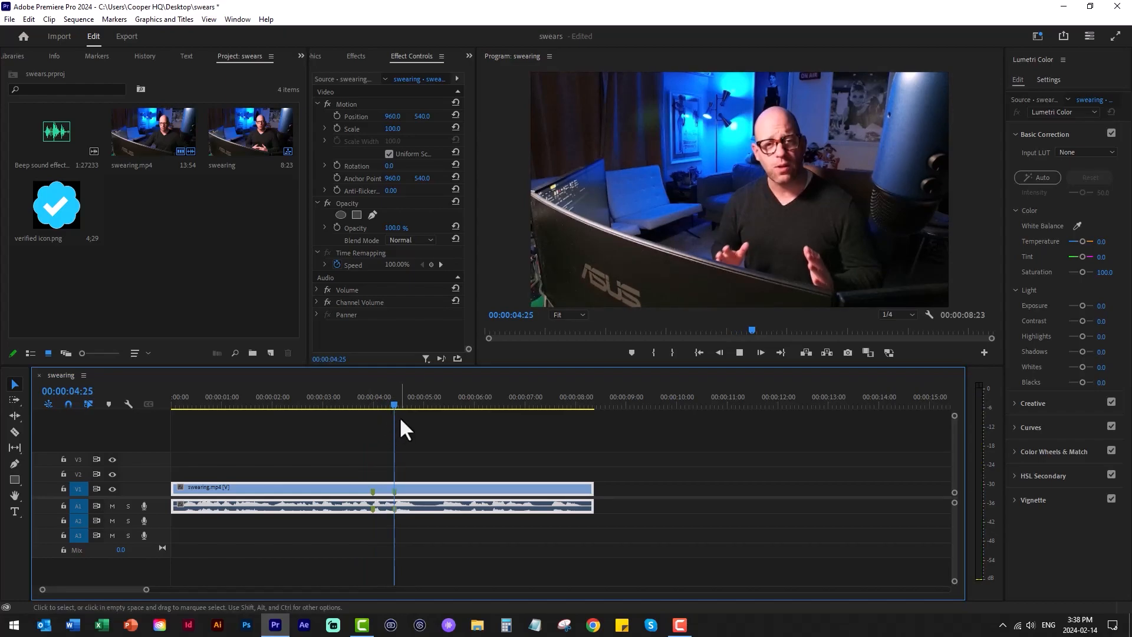
- Find the second swear word in the clip and add markers at its start, 00:00:05:53, and its end, 00:00:06:18
{"action": "key", "text": "space"}
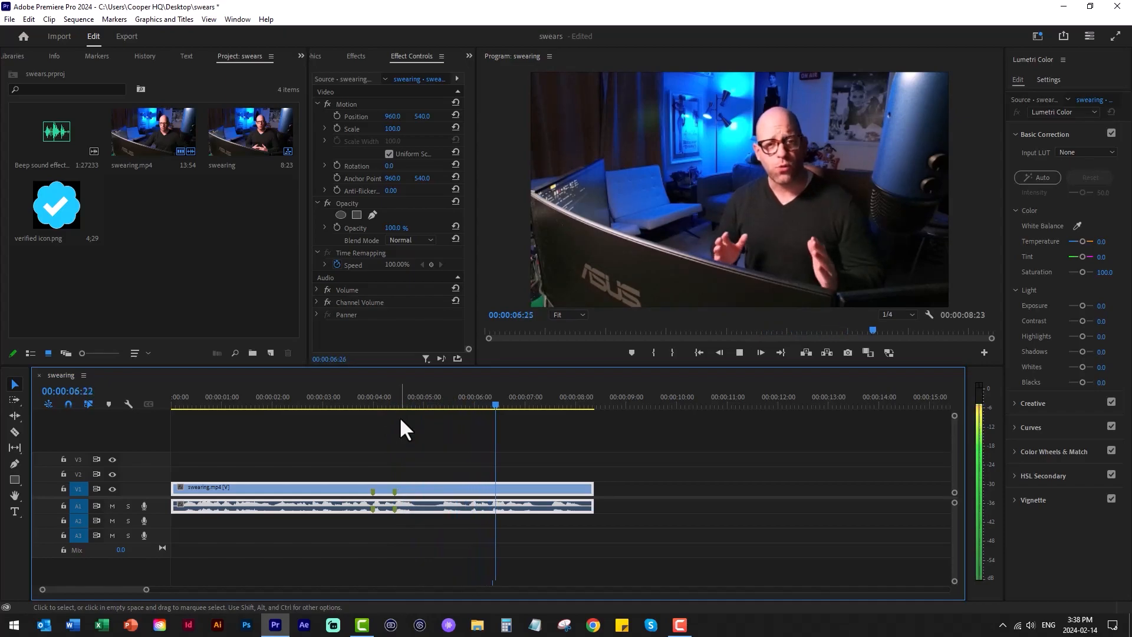
{"action": "left_click", "coordinate": [469, 404]}
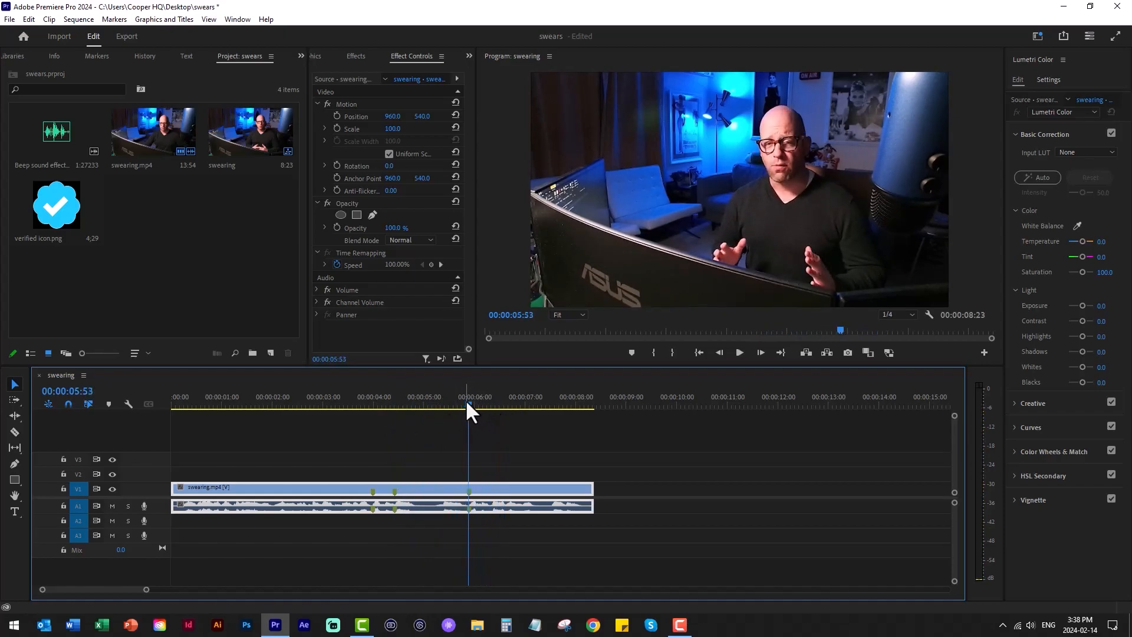
{"action": "left_click_drag", "start_coordinate": [468, 404], "coordinate": [491, 406]}
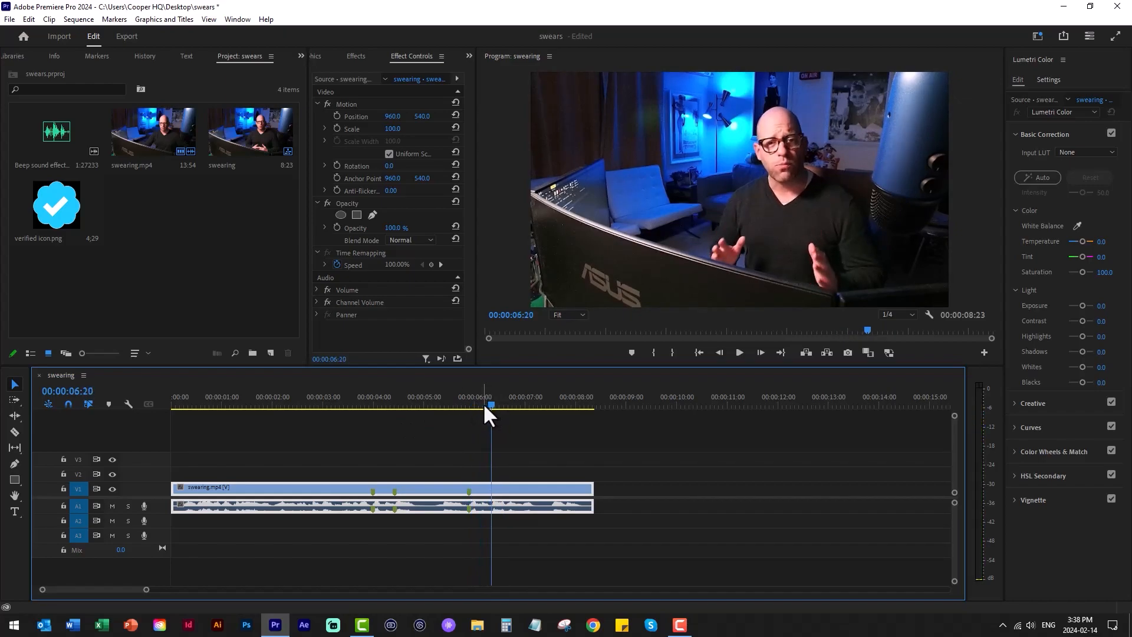
{"action": "left_click_drag", "start_coordinate": [488, 404], "coordinate": [487, 405]}
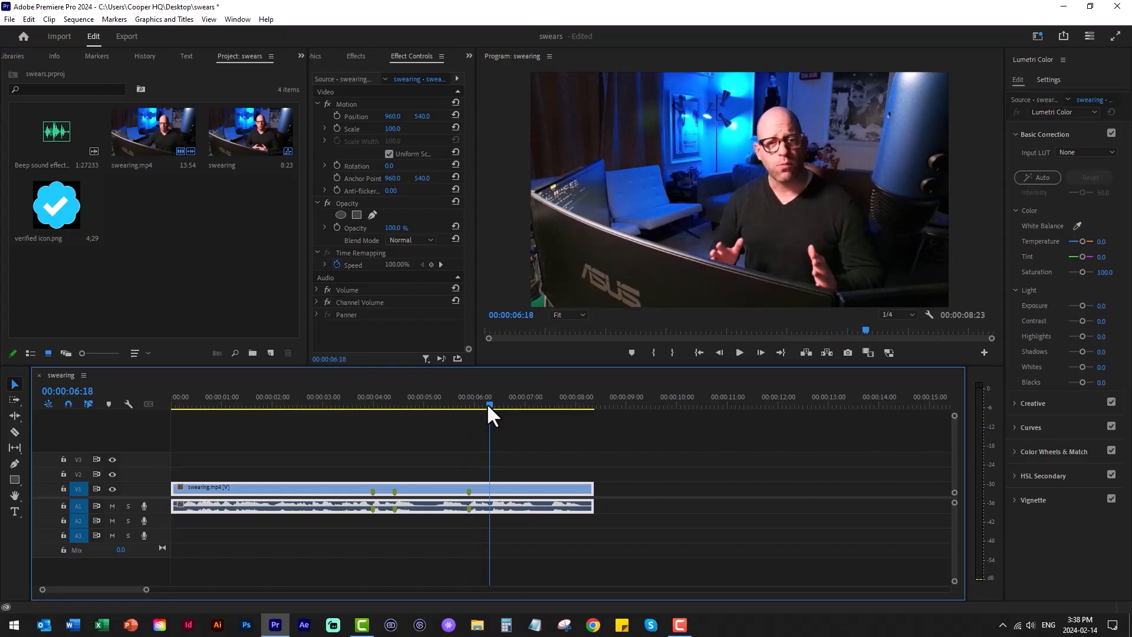
{"action": "key", "text": "m"}
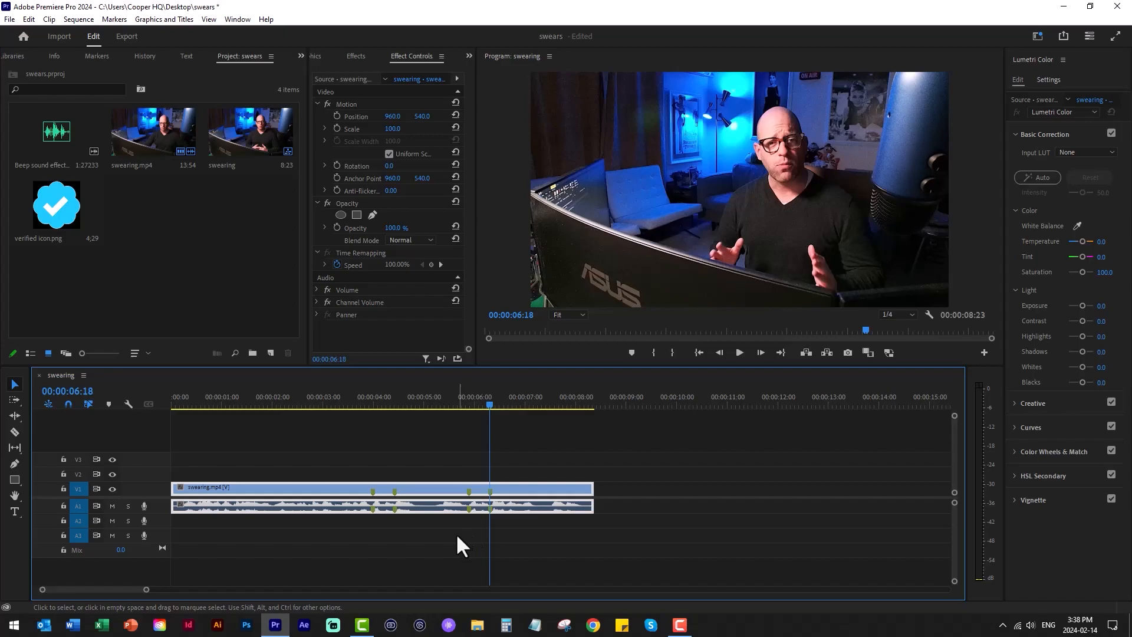
- Unlink the swearing.mp4 clip so its video and audio can be selected separately
{"action": "right_click", "coordinate": [525, 510]}
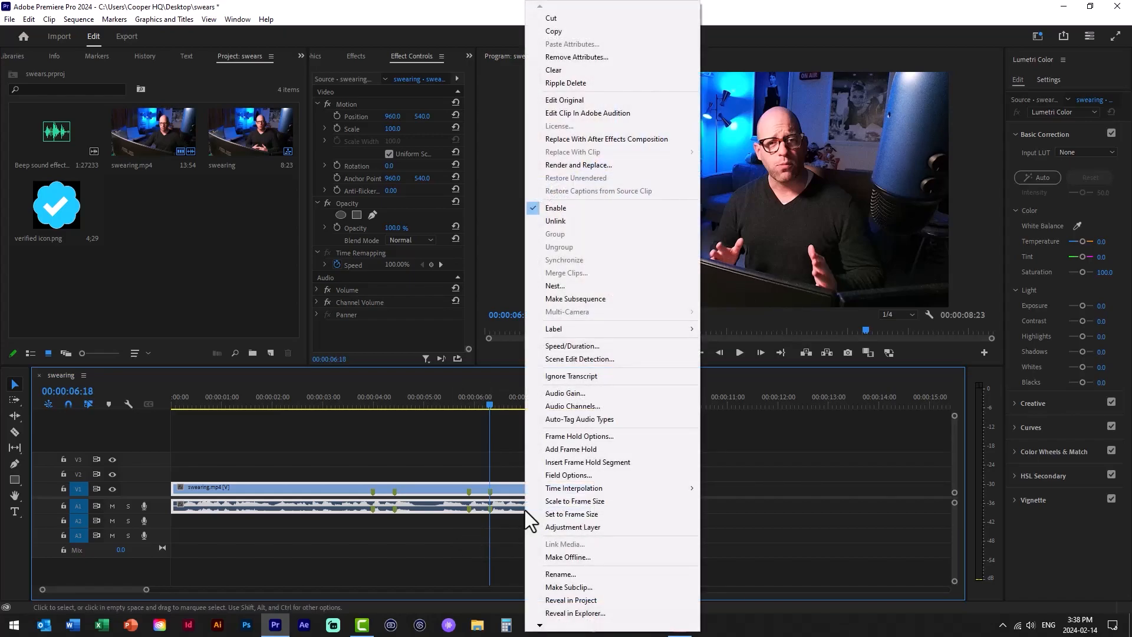
{"action": "left_click", "coordinate": [555, 221]}
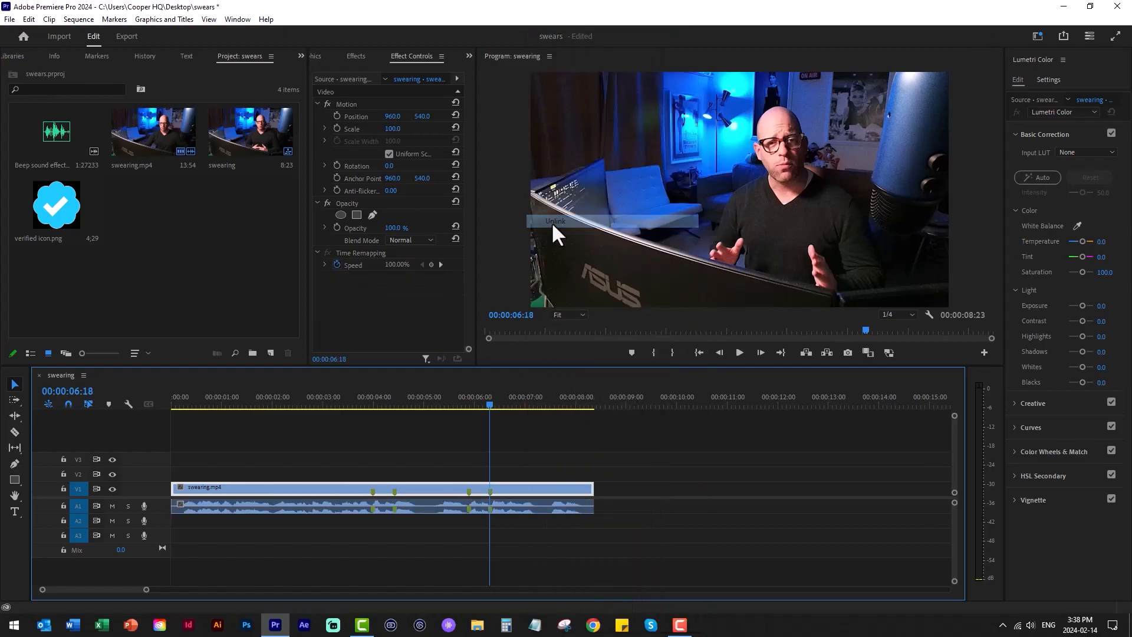
{"action": "left_click", "coordinate": [543, 504]}
{"action": "left_click", "coordinate": [537, 487]}
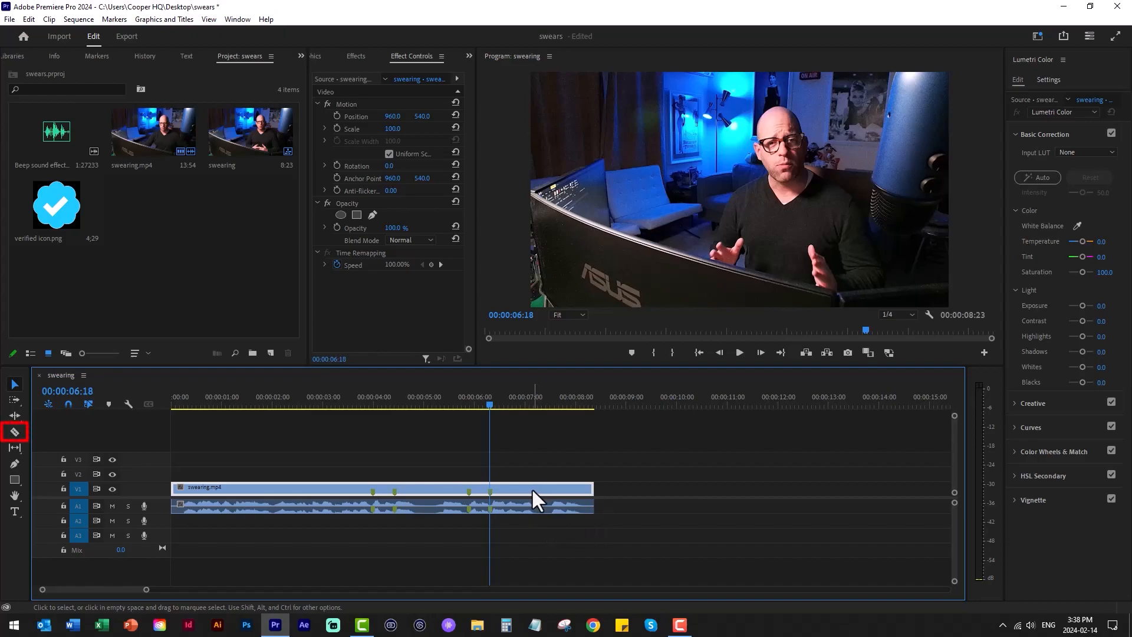
- Select both the video and audio parts of the swearing.mp4 clip and link them together
{"action": "key", "text": "c"}
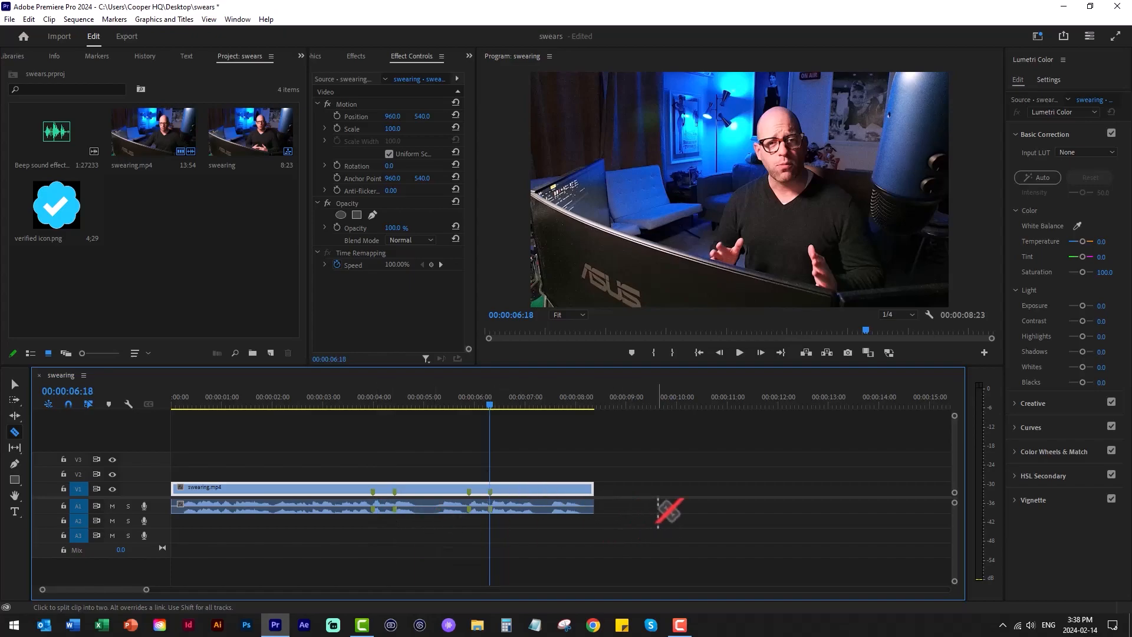
{"action": "key", "text": "v"}
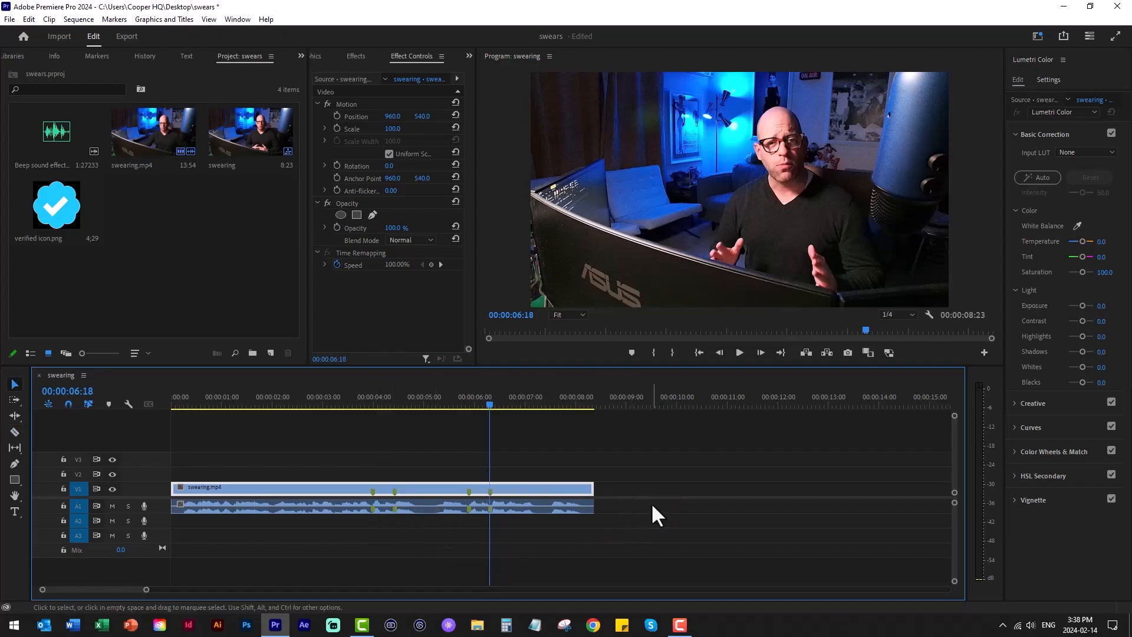
{"action": "left_click_drag", "start_coordinate": [643, 504], "coordinate": [547, 462]}
{"action": "right_click", "coordinate": [553, 493]}
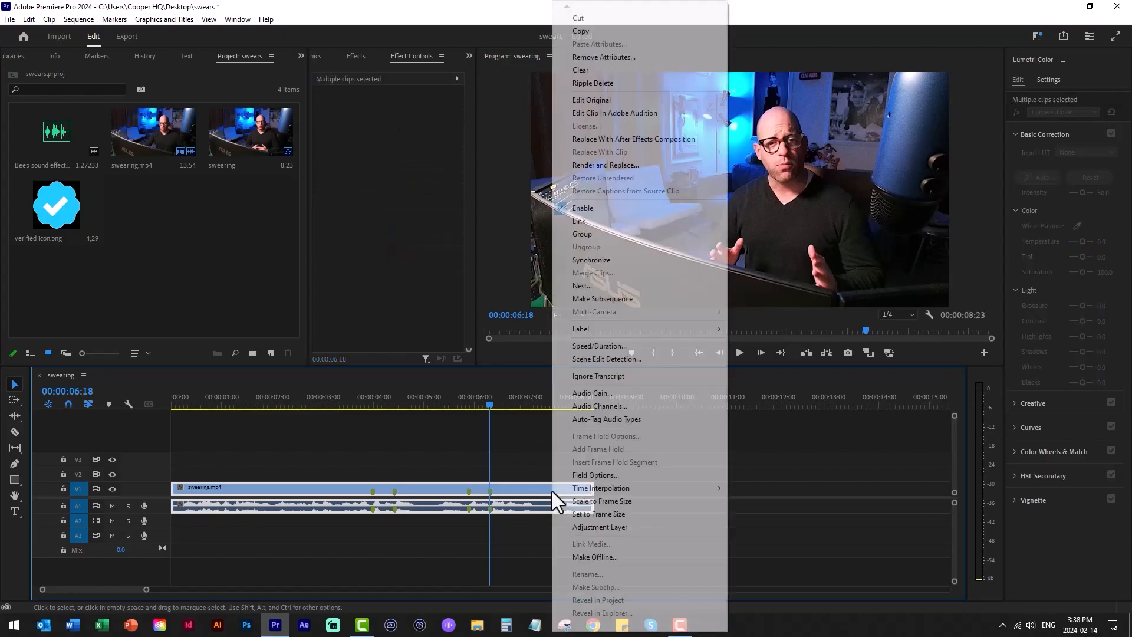
{"action": "left_click", "coordinate": [579, 221]}
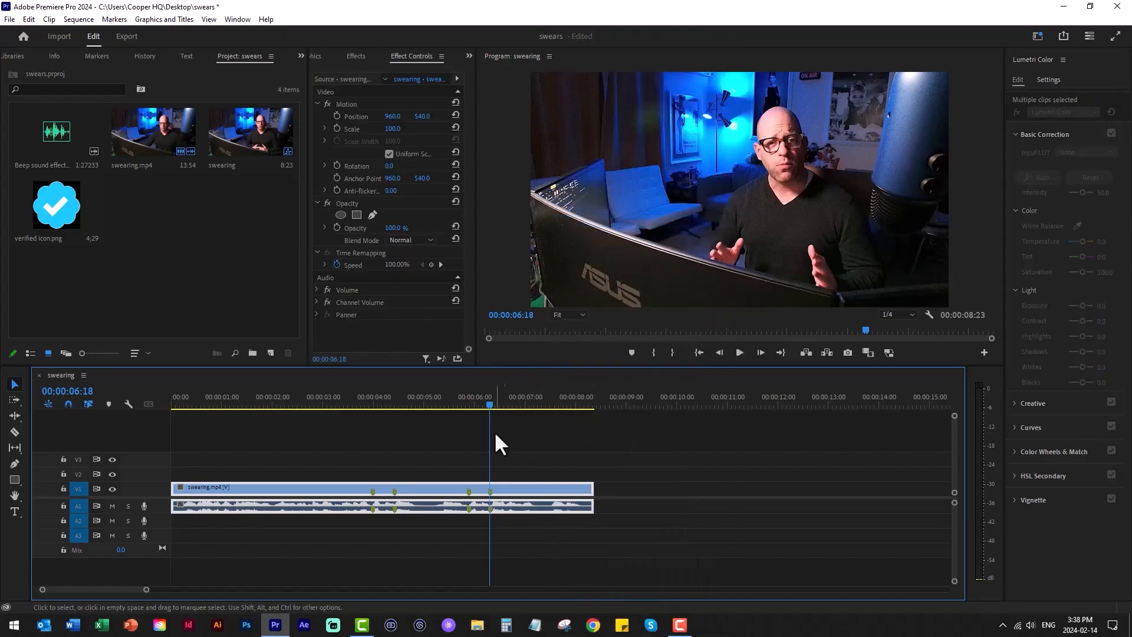
- Try splitting the linked clip at the first marker with the Razor tool, and undo the cut
{"action": "key", "text": "c"}
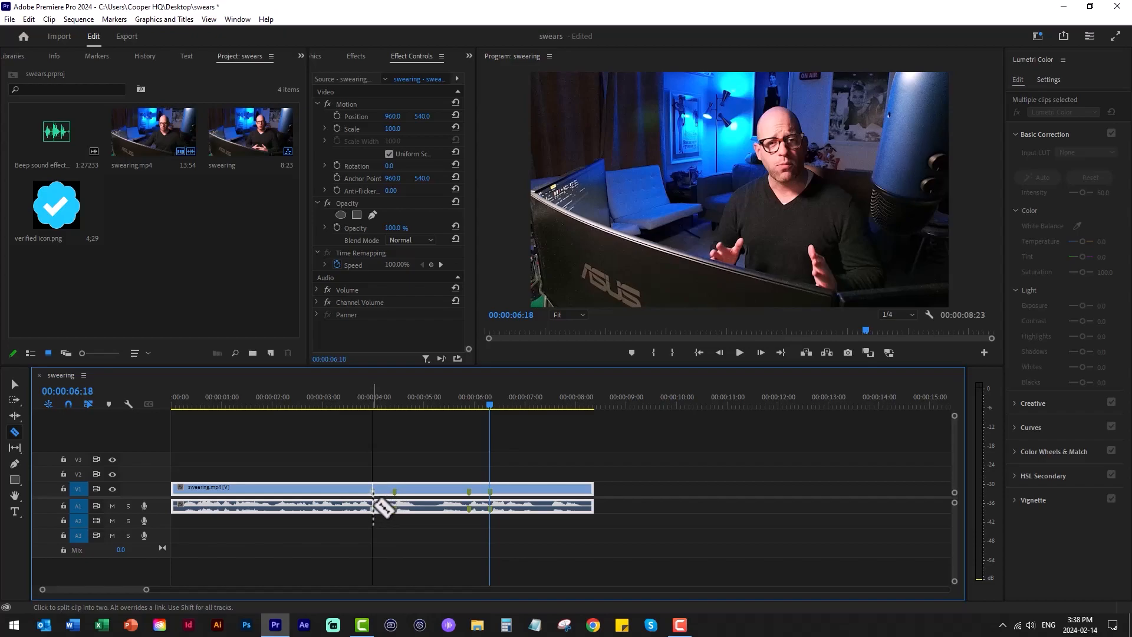
{"action": "left_click", "coordinate": [373, 506]}
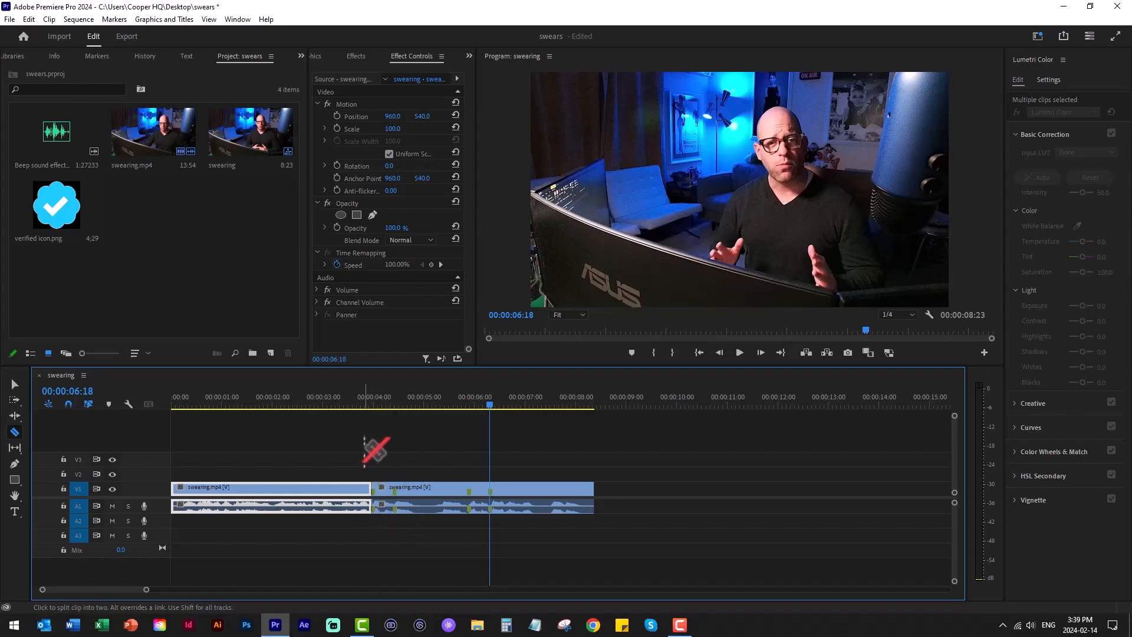
{"action": "key", "text": "ctrl+z"}
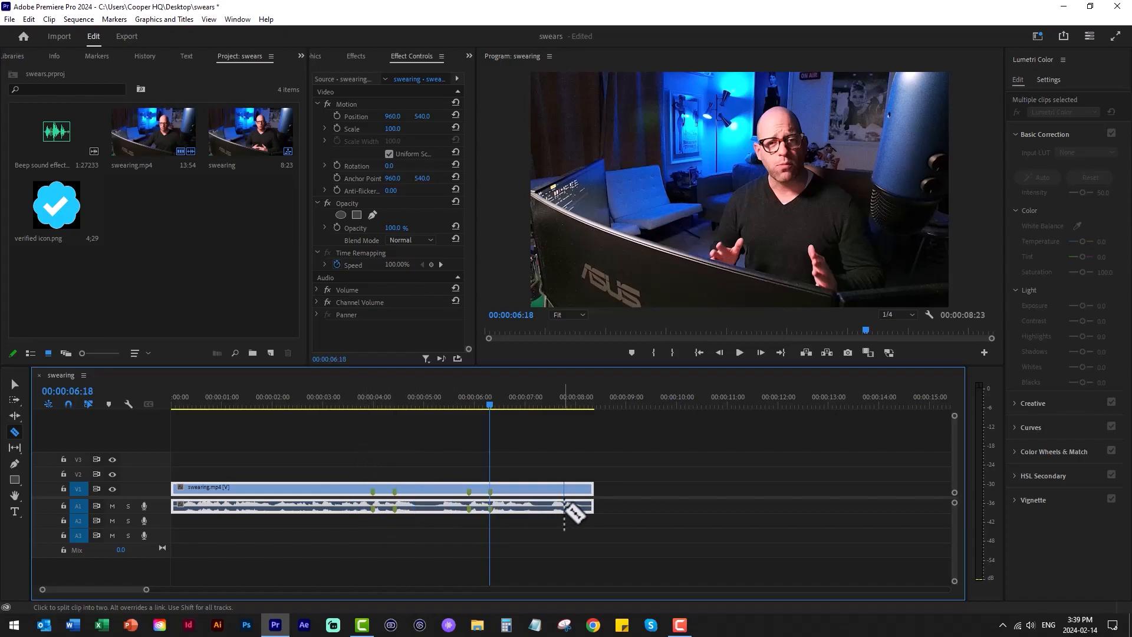
- Unlink the audio on track A1 from the swearing.mp4 video again
{"action": "key", "text": "v"}
{"action": "right_click", "coordinate": [561, 508]}
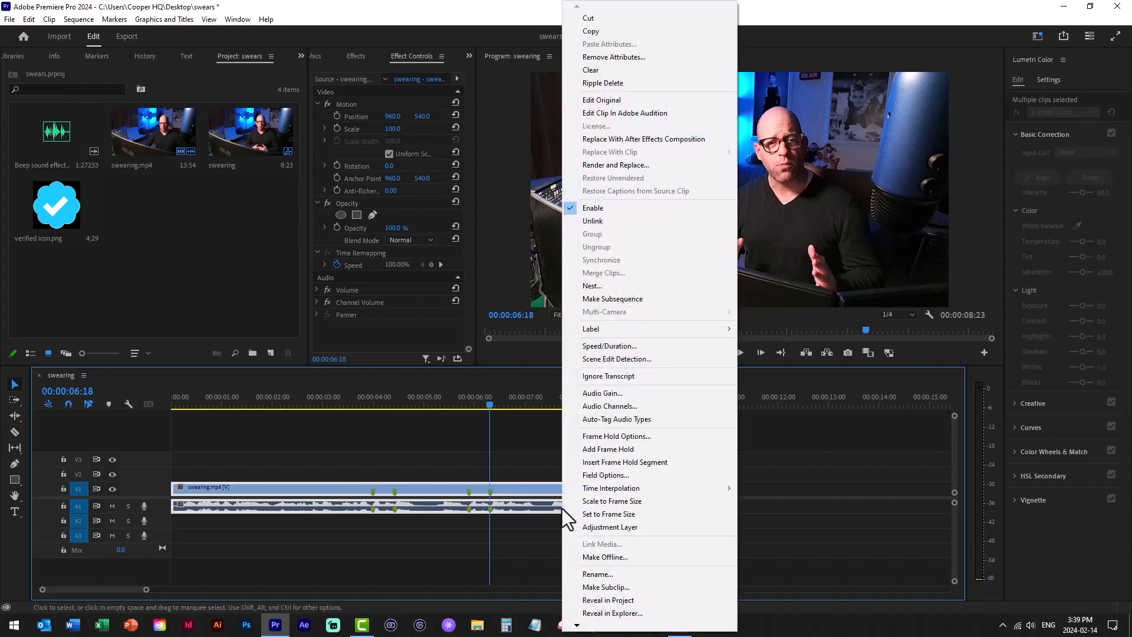
{"action": "left_click", "coordinate": [593, 222]}
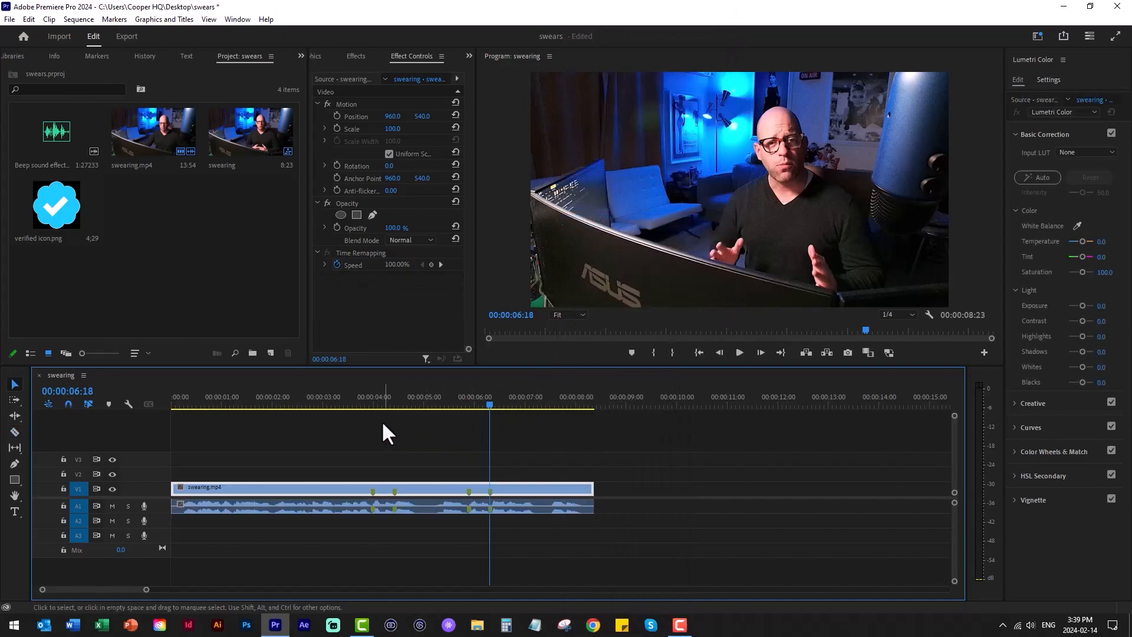
- Split only the audio on track A1 at all four markers with the Razor tool
{"action": "key", "text": "c"}
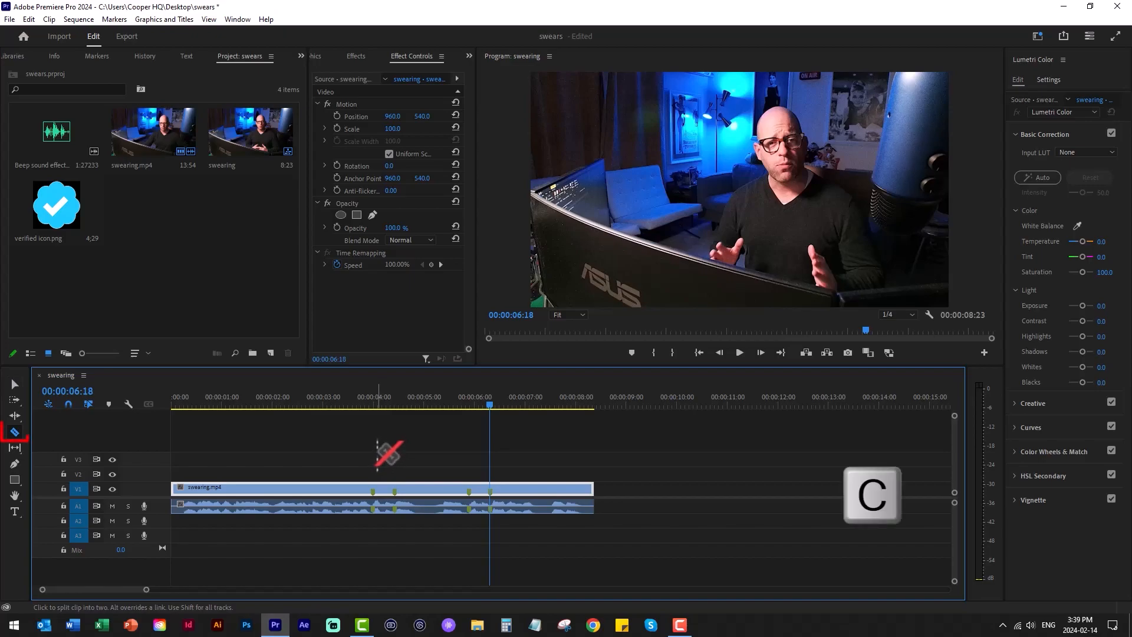
{"action": "key", "text": "v"}
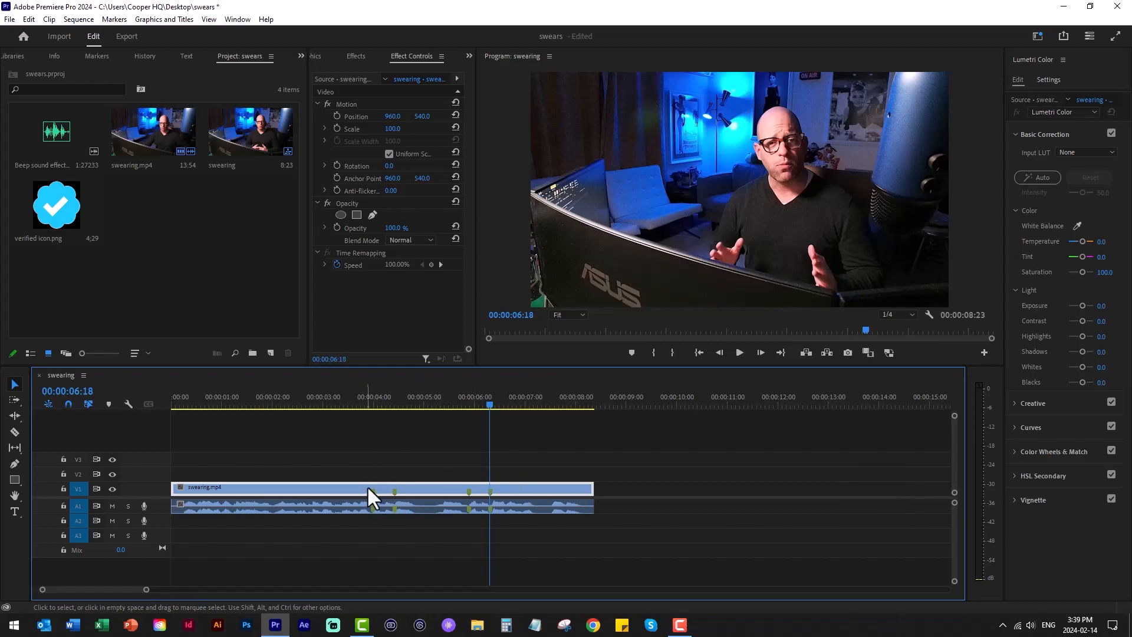
{"action": "key", "text": "c"}
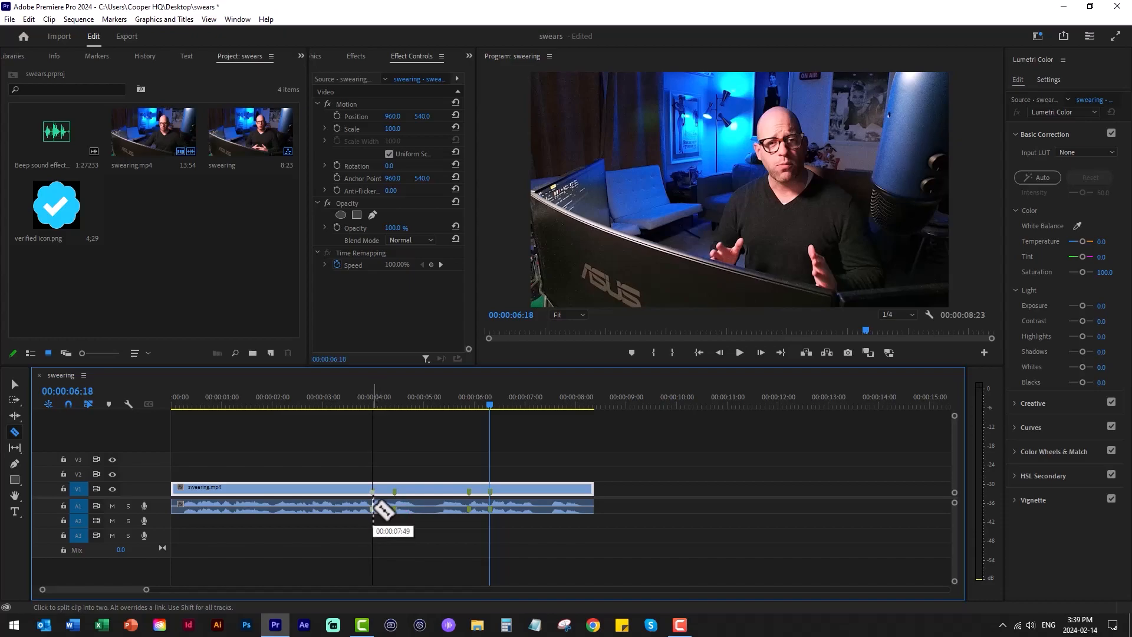
{"action": "key", "text": "equal"}
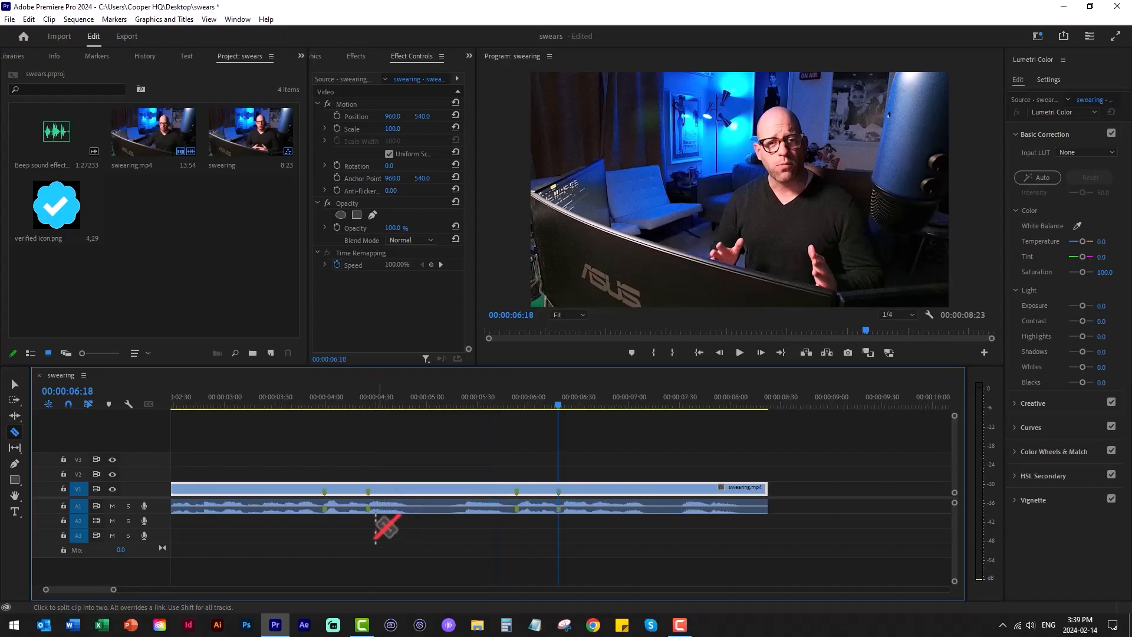
{"action": "left_click", "coordinate": [325, 501]}
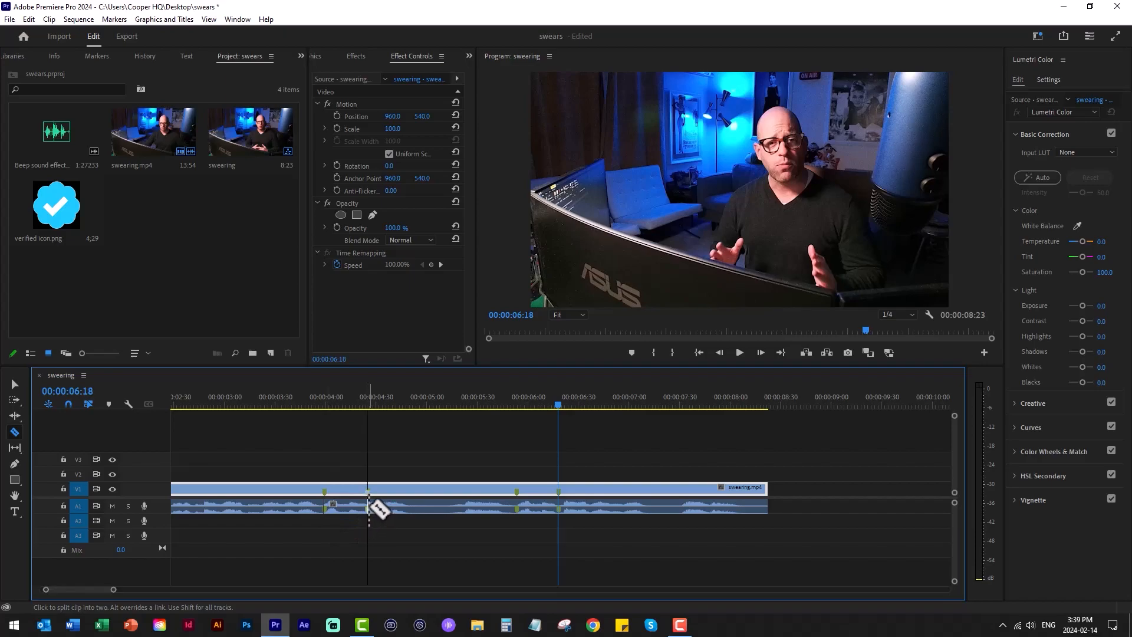
{"action": "left_click", "coordinate": [368, 506]}
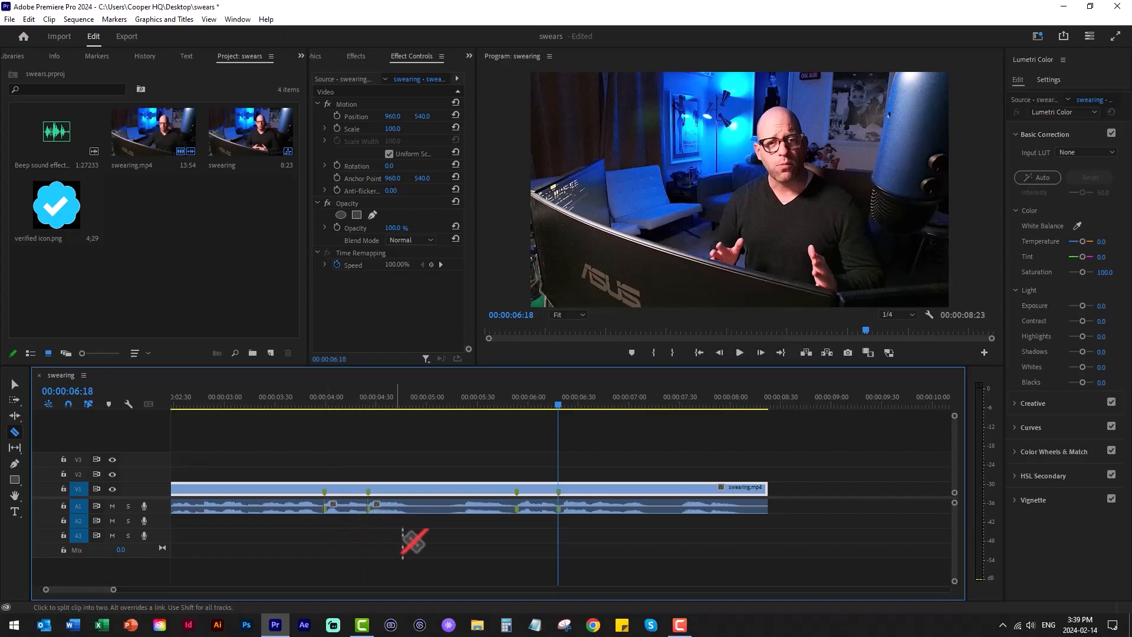
{"action": "left_click", "coordinate": [516, 506]}
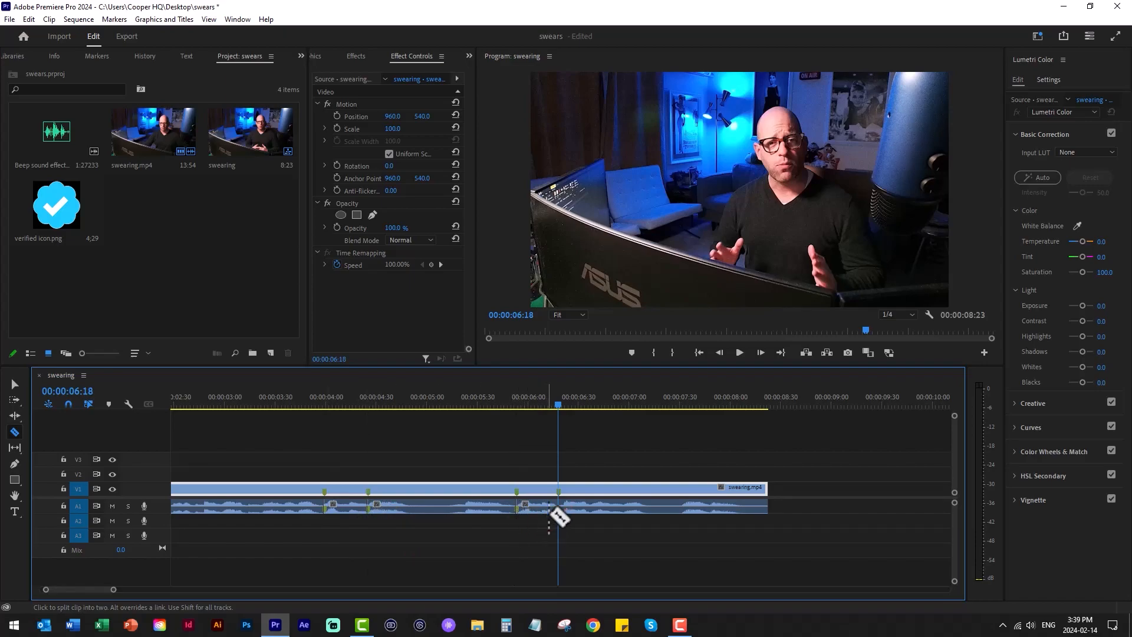
{"action": "left_click", "coordinate": [558, 506]}
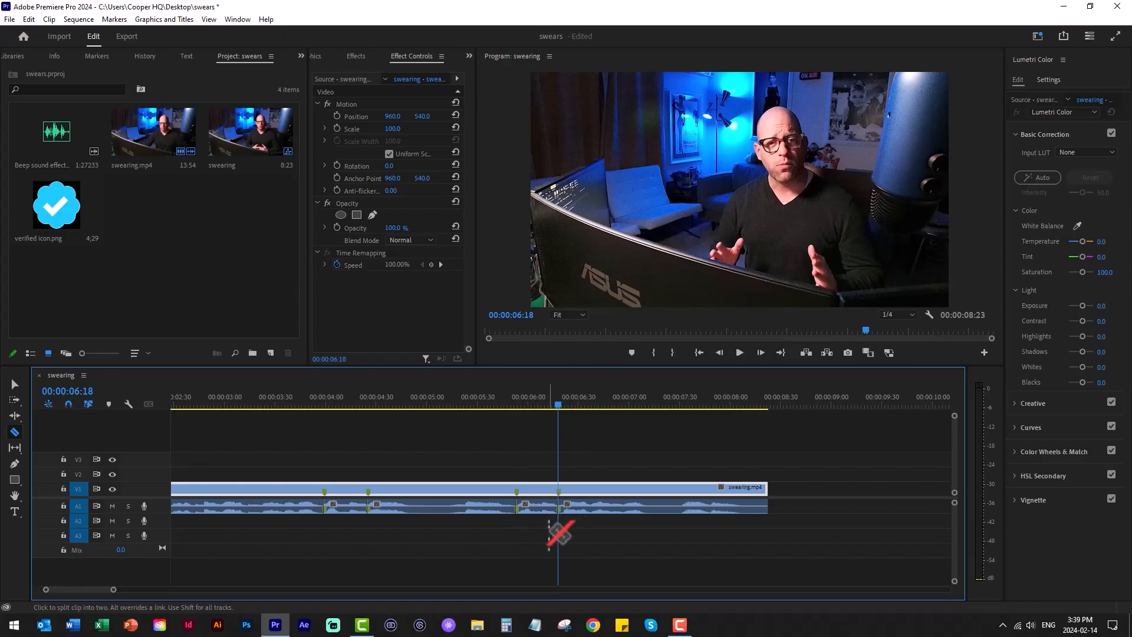
{"action": "key", "text": "v"}
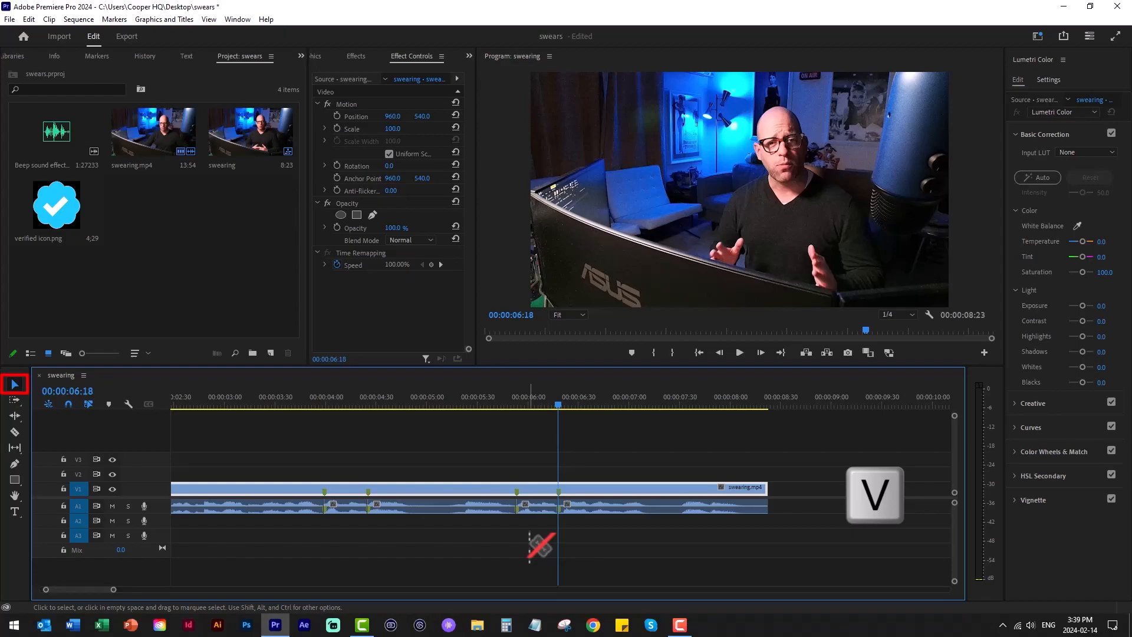
- Delete the two short audio segments between the marker pairs on track A1, leaving gaps in place
{"action": "left_click", "coordinate": [347, 509]}
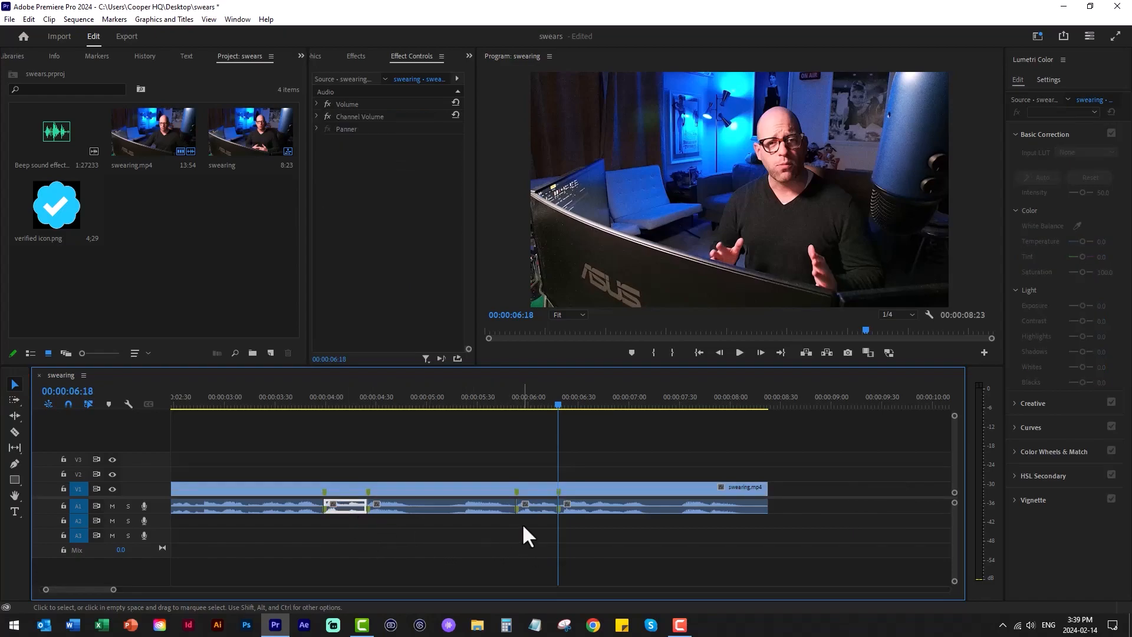
{"action": "key", "text": "Delete"}
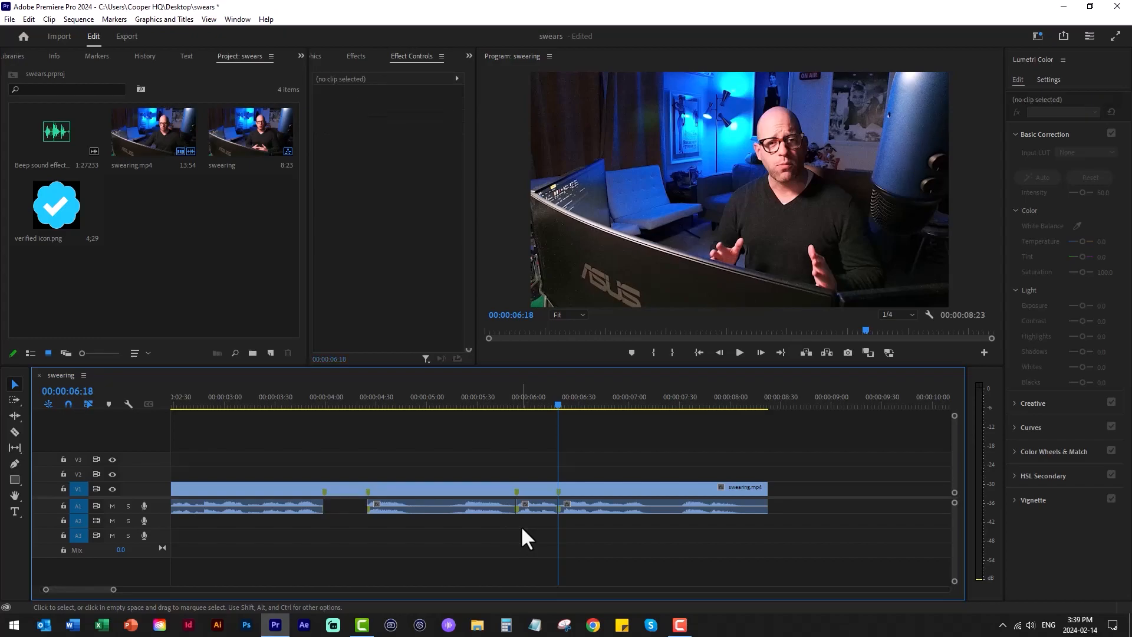
{"action": "left_click", "coordinate": [535, 510]}
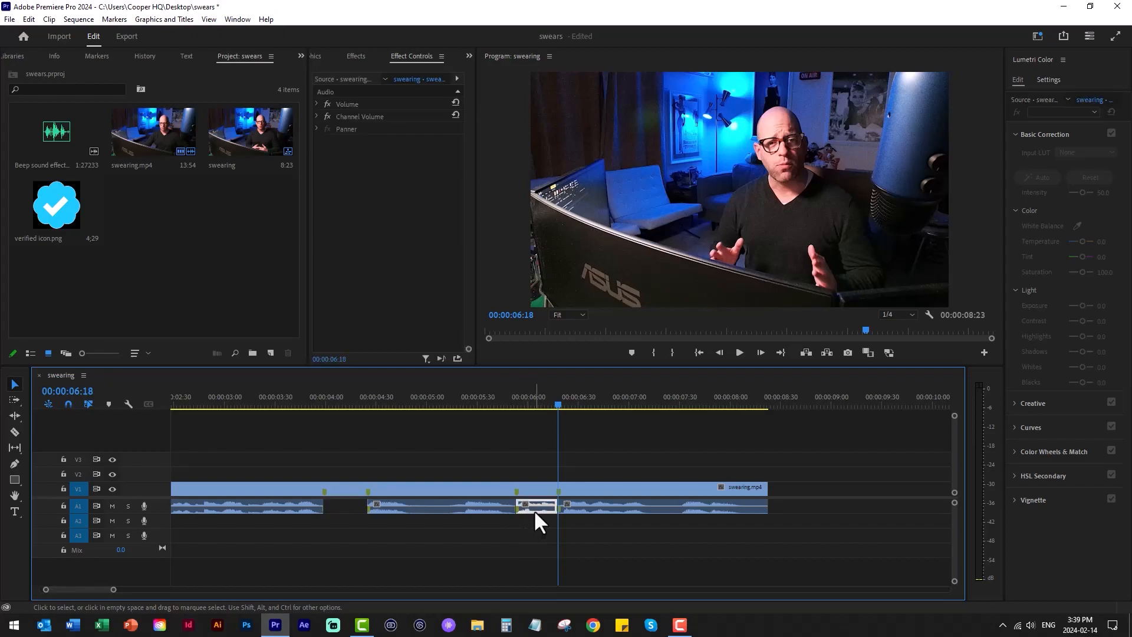
{"action": "key", "text": "Delete"}
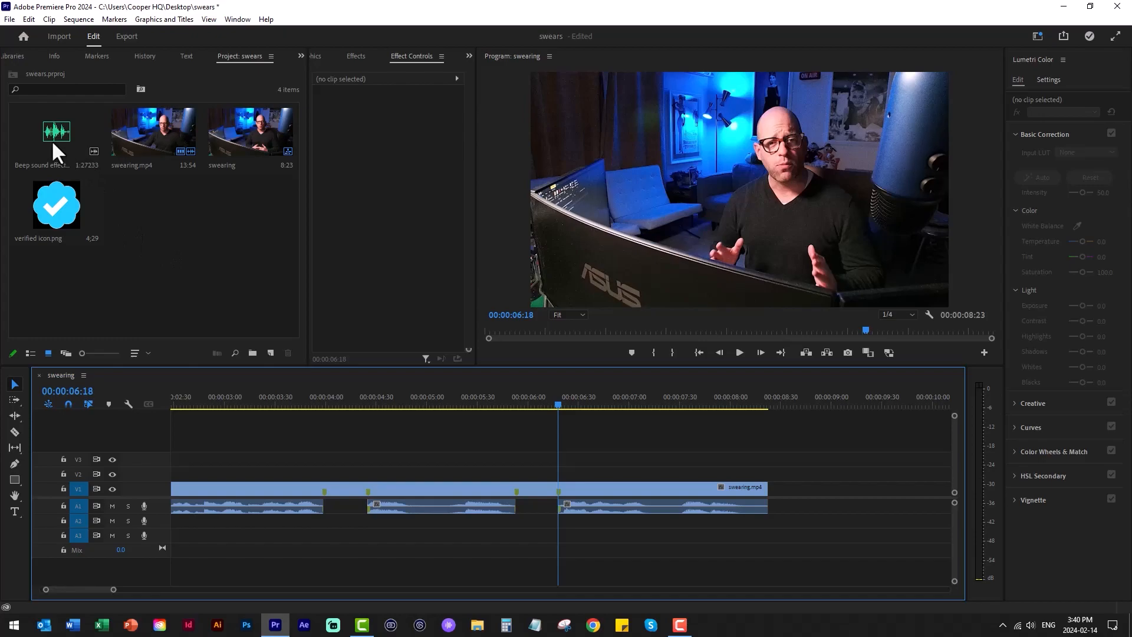
- Place the beep sound effect on track A2 across the first audio gap and split it at both edges of the gap
{"action": "left_click_drag", "start_coordinate": [52, 140], "coordinate": [305, 524]}
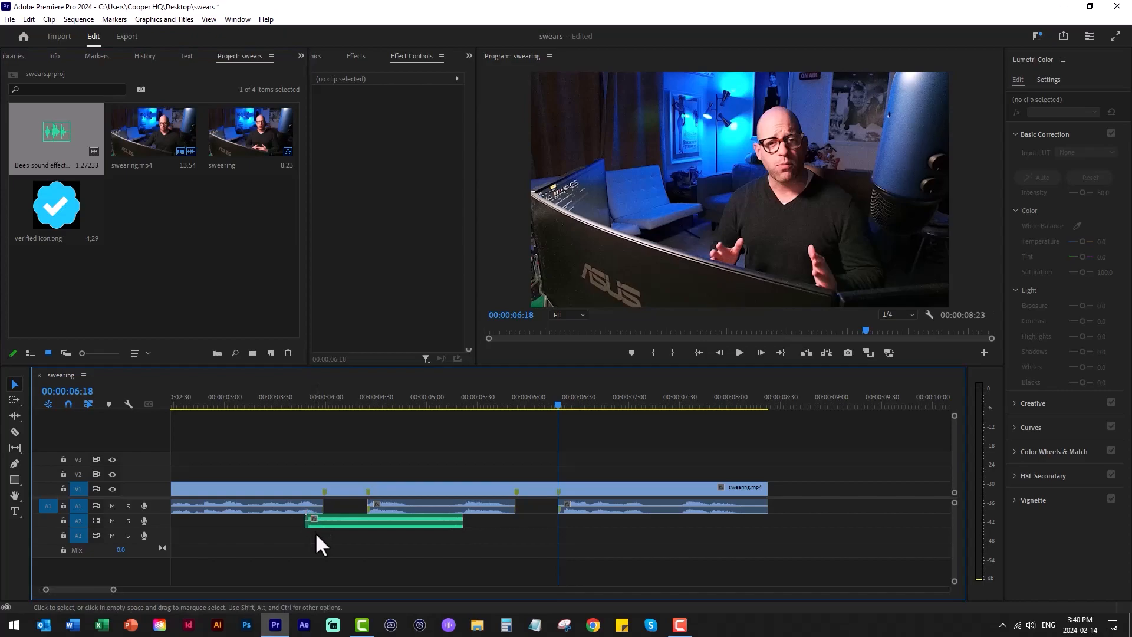
{"action": "key", "text": "c"}
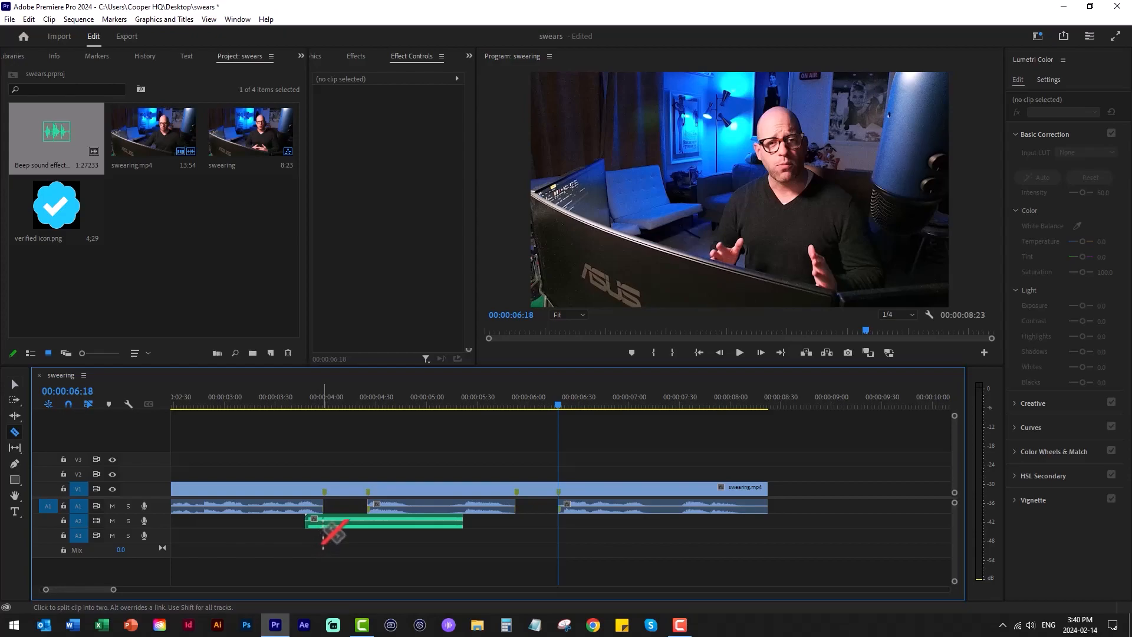
{"action": "left_click", "coordinate": [324, 521]}
{"action": "left_click", "coordinate": [367, 520]}
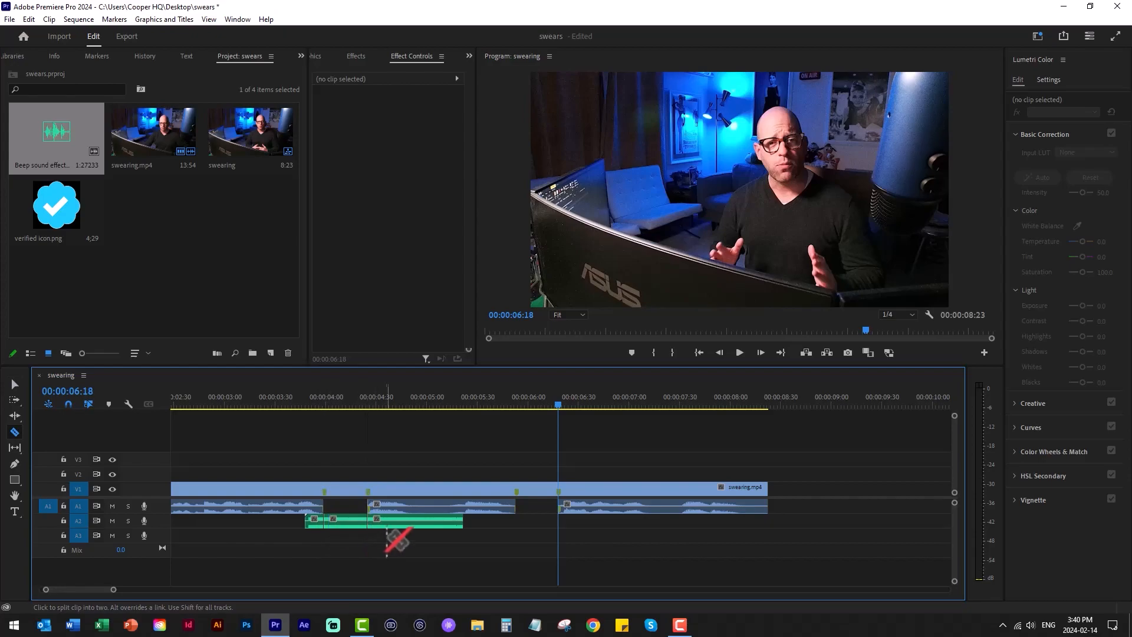
- Delete the beep pieces before and after the first gap, keeping only the middle segment
{"action": "key", "text": "v"}
{"action": "left_click", "coordinate": [396, 524]}
{"action": "key", "text": "Delete"}
{"action": "left_click", "coordinate": [313, 525]}
{"action": "key", "text": "Delete"}
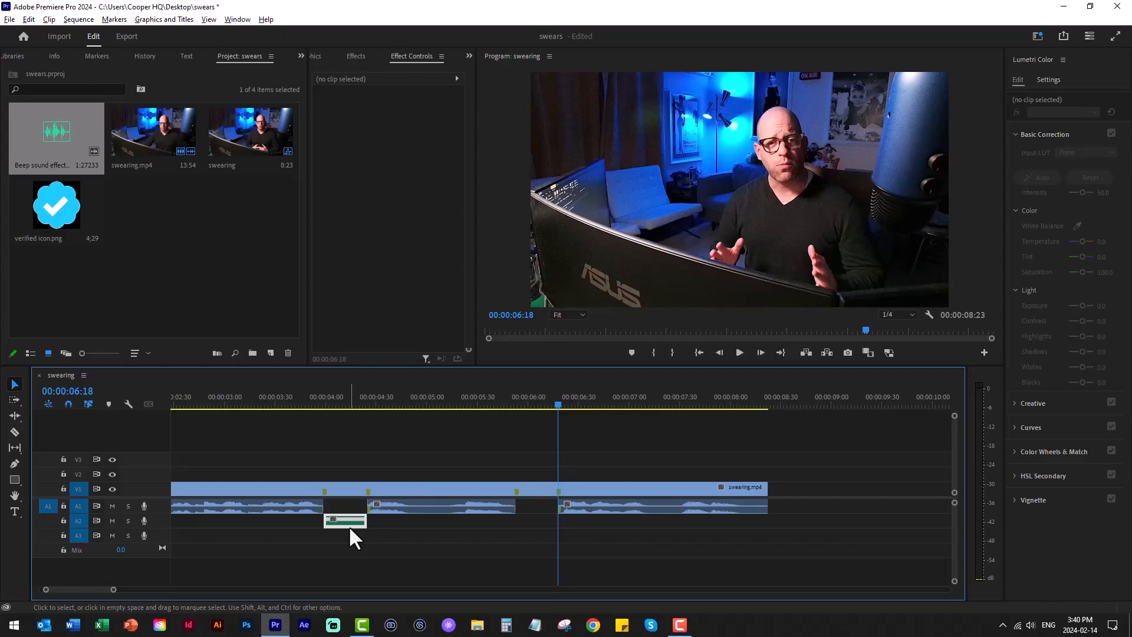
- Duplicate the trimmed beep on track A2 beneath the second gap and move the original beep into the first gap on track A1
{"action": "left_click_drag", "start_coordinate": [348, 526], "coordinate": [539, 523]}
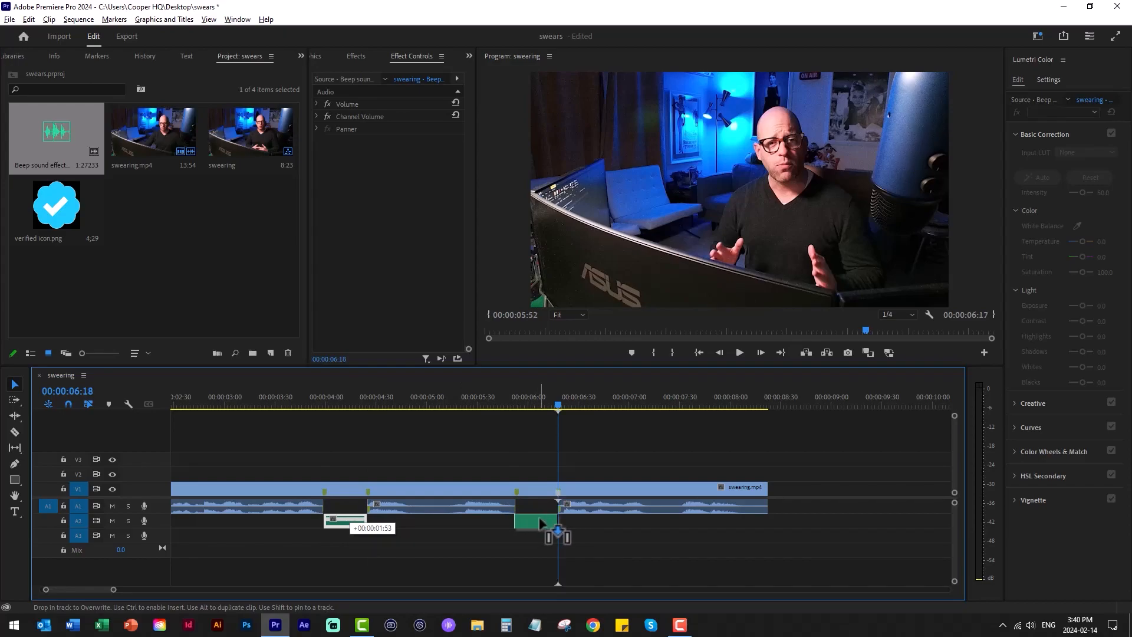
{"action": "left_click_drag", "start_coordinate": [539, 518], "coordinate": [539, 519]}
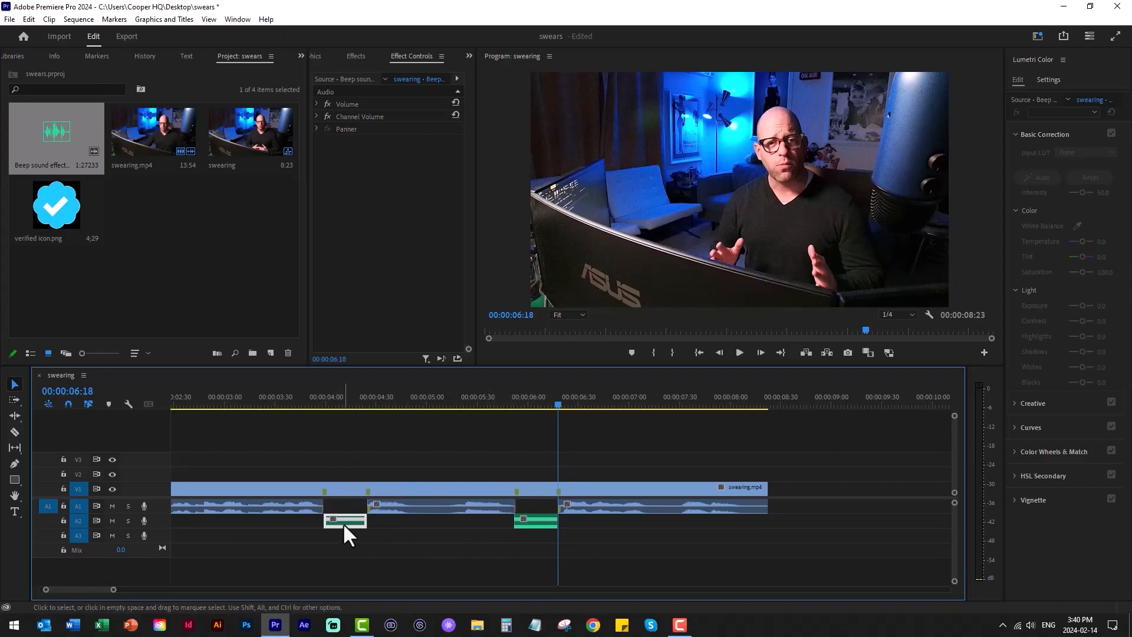
{"action": "left_click_drag", "start_coordinate": [342, 522], "coordinate": [345, 509]}
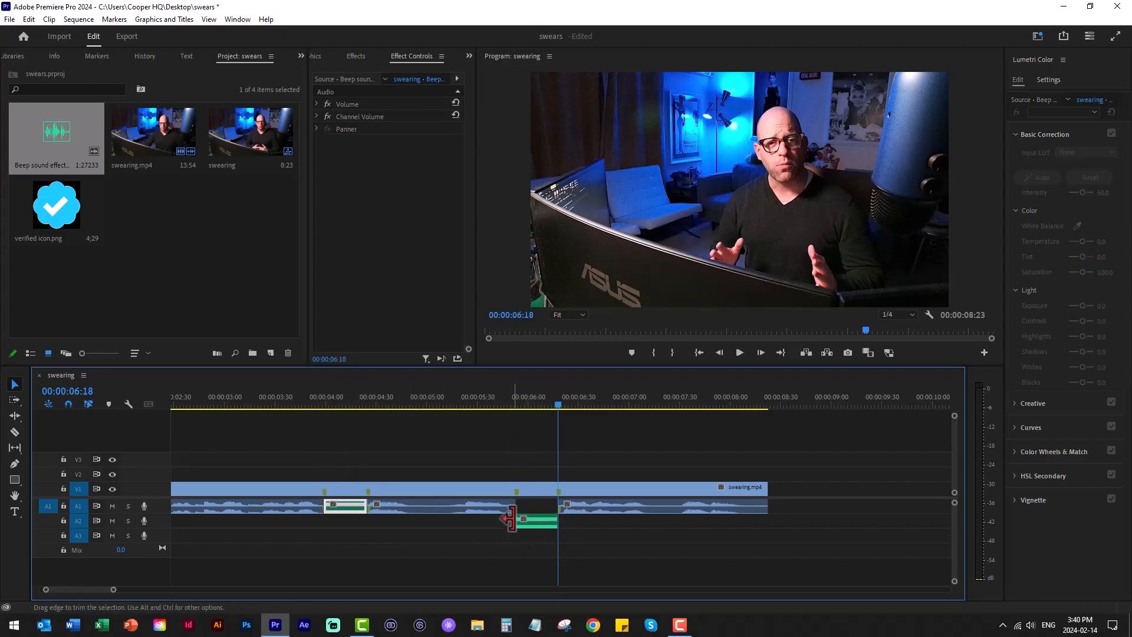
- Trim the start of the second beep to the third marker and move it into the second gap on track A1
{"action": "left_click_drag", "start_coordinate": [517, 522], "coordinate": [515, 522]}
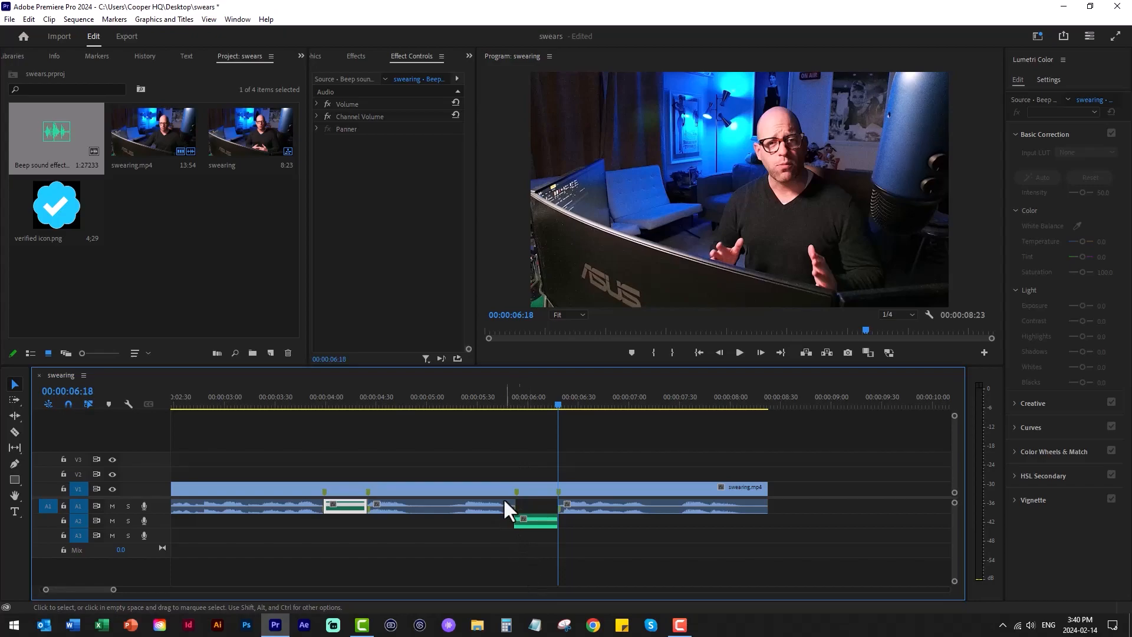
{"action": "left_click", "coordinate": [512, 396]}
{"action": "key", "text": "equal"}
{"action": "key", "text": "equal"}
{"action": "key", "text": "equal"}
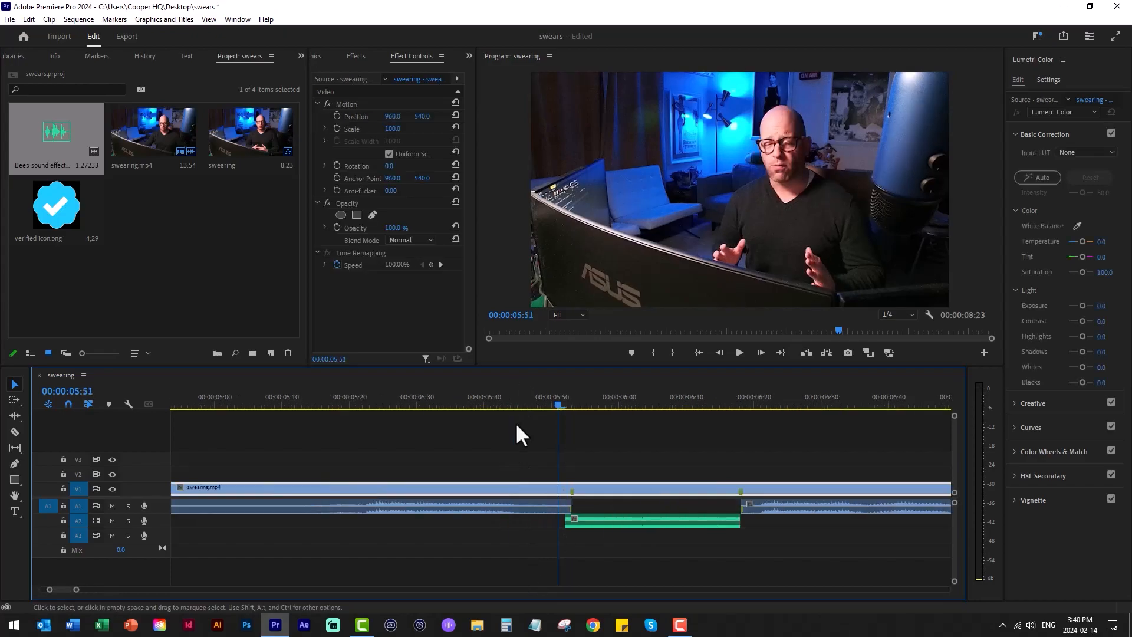
{"action": "left_click_drag", "start_coordinate": [565, 522], "coordinate": [580, 523]}
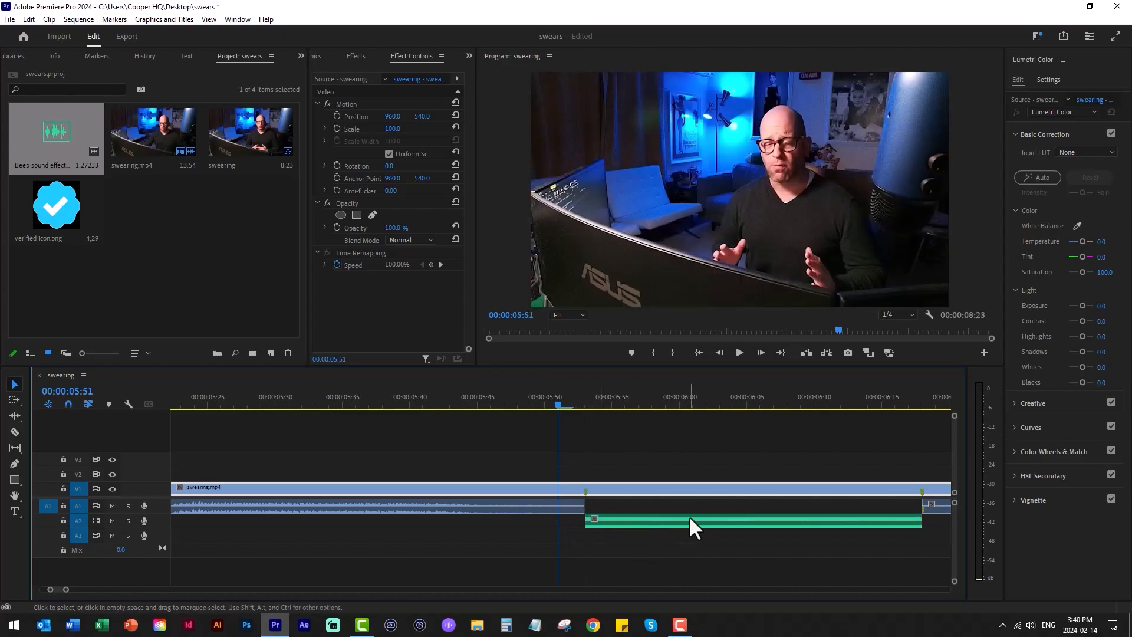
{"action": "mouse_move", "coordinate": [691, 521]}
{"action": "left_mouse_down"}
{"action": "mouse_move", "coordinate": [701, 523]}
{"action": "mouse_move", "coordinate": [687, 508]}
{"action": "left_mouse_up"}
- Play the sequence from just before the first beep to check both censored words, and return the playhead to that point
{"action": "key", "text": "minus"}
{"action": "key", "text": "minus"}
{"action": "key", "text": "minus"}
{"action": "left_click_drag", "start_coordinate": [563, 572], "coordinate": [361, 413]}
{"action": "left_click", "coordinate": [358, 402]}
{"action": "key", "text": "space"}
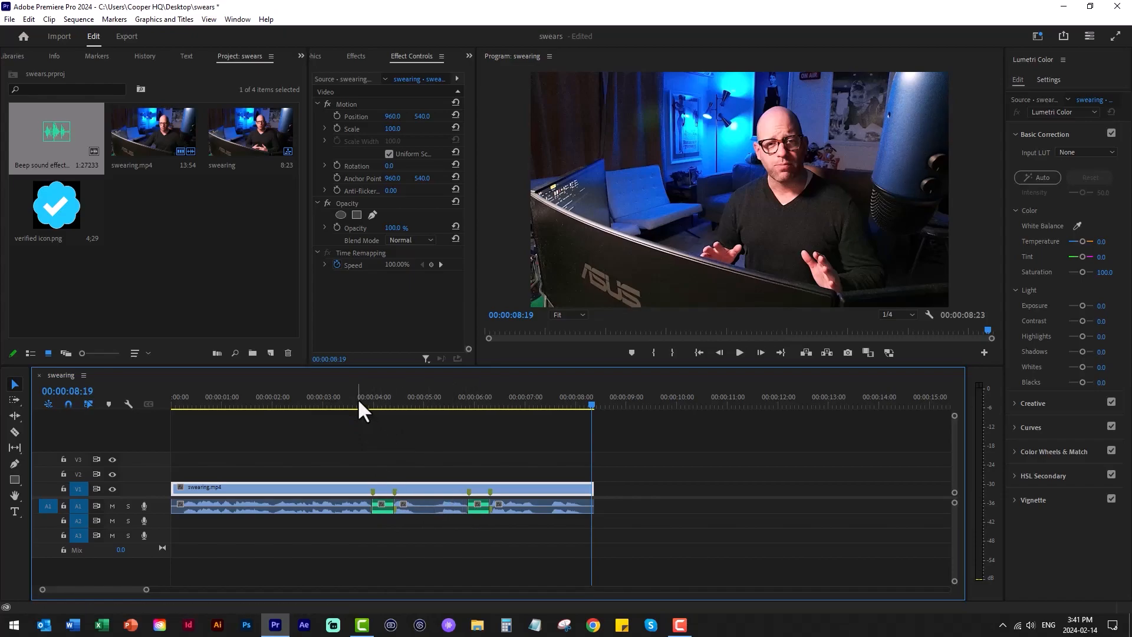
{"action": "mouse_move", "coordinate": [358, 407]}
{"action": "left_mouse_down"}
{"action": "mouse_move", "coordinate": [395, 405]}
{"action": "mouse_move", "coordinate": [360, 401]}
{"action": "left_mouse_up"}
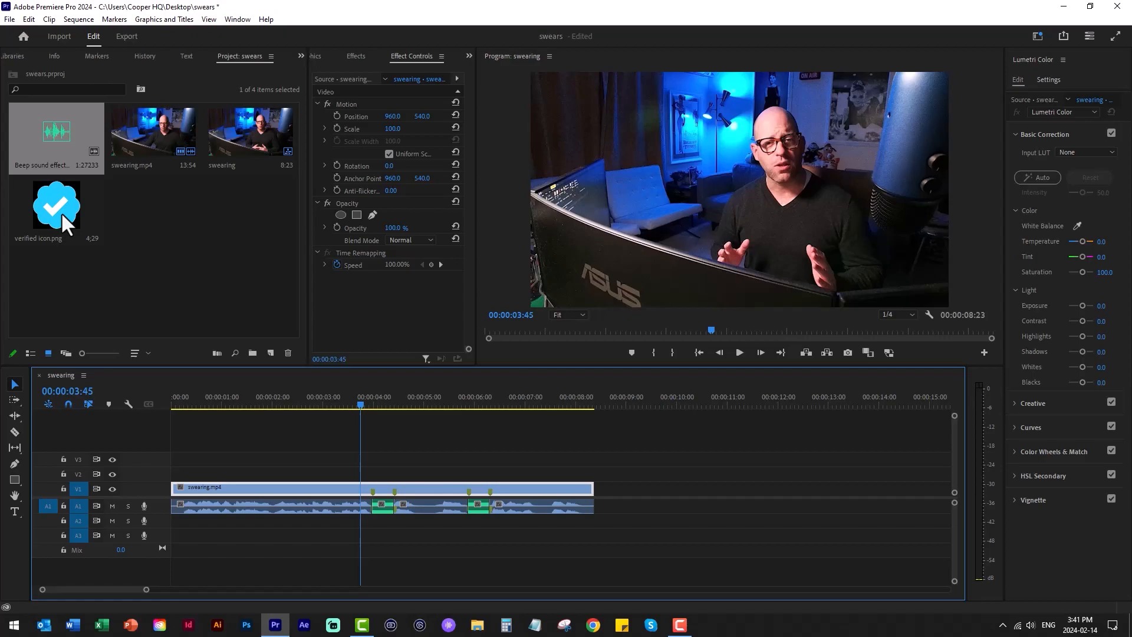
- Place verified icon.png on track V2 at the playhead and split it with the Razor tool at all four markers
{"action": "left_click_drag", "start_coordinate": [143, 310], "coordinate": [239, 278]}
{"action": "left_click_drag", "start_coordinate": [75, 215], "coordinate": [356, 472]}
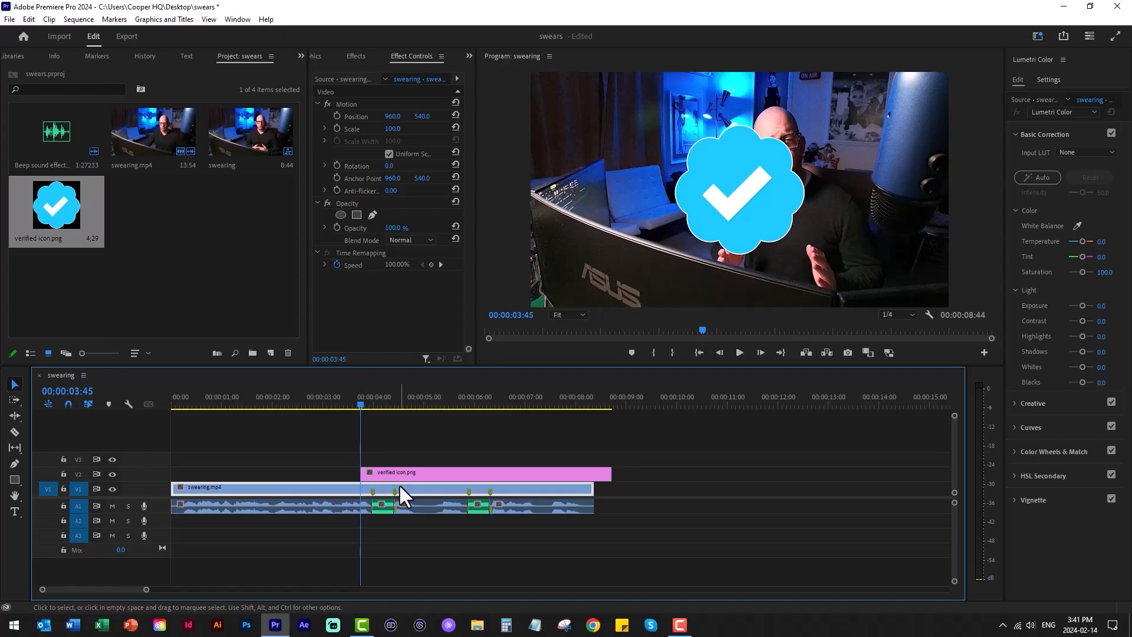
{"action": "key", "text": "c"}
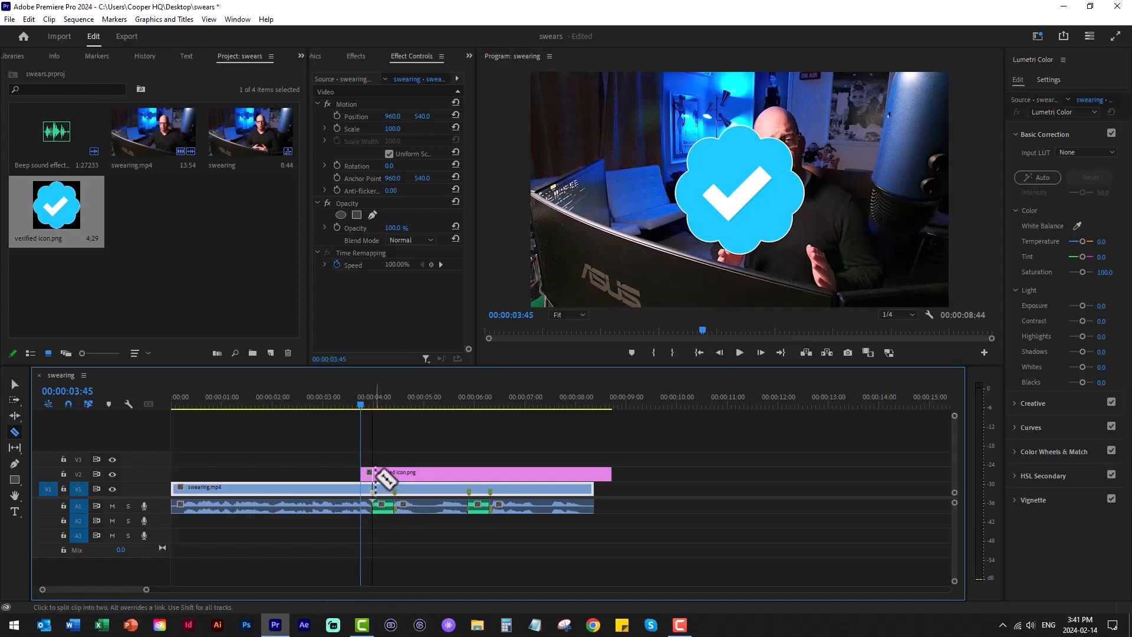
{"action": "left_click", "coordinate": [395, 473]}
{"action": "left_click", "coordinate": [469, 473]}
{"action": "left_click", "coordinate": [490, 472]}
- Delete the icon segments outside the marker pairs, keeping only the two short pieces above the beeps
{"action": "key", "text": "v"}
{"action": "left_click", "coordinate": [440, 475]}
{"action": "left_click", "coordinate": [367, 474]}
{"action": "key", "text": "Delete"}
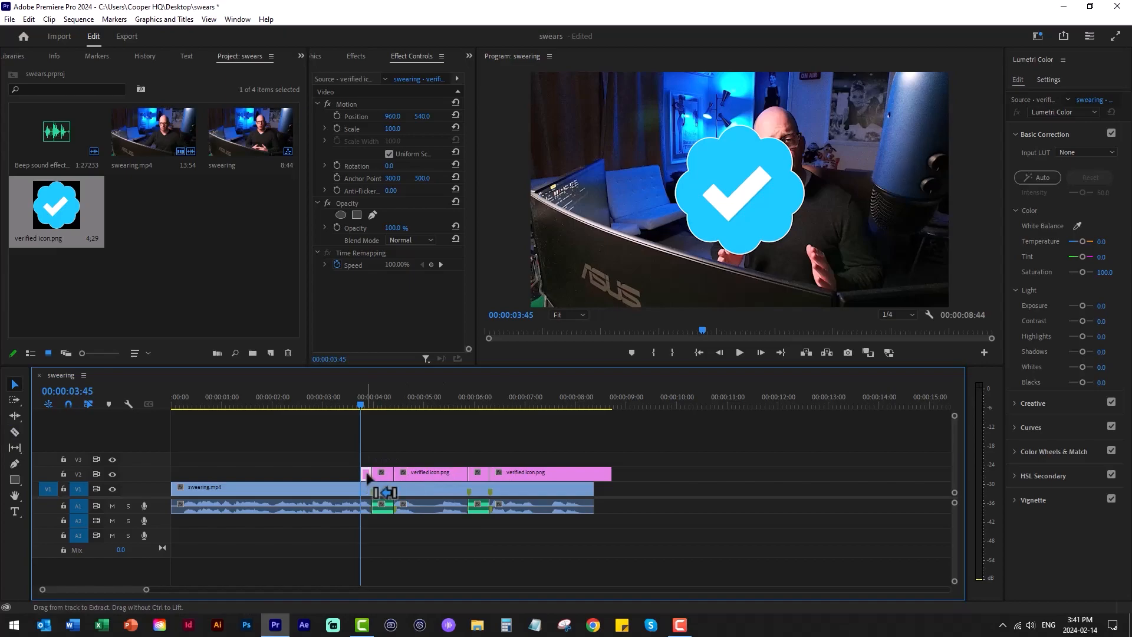
{"action": "left_click", "coordinate": [441, 473]}
{"action": "key", "text": "Delete"}
{"action": "left_click", "coordinate": [515, 474]}
{"action": "key", "text": "Delete"}
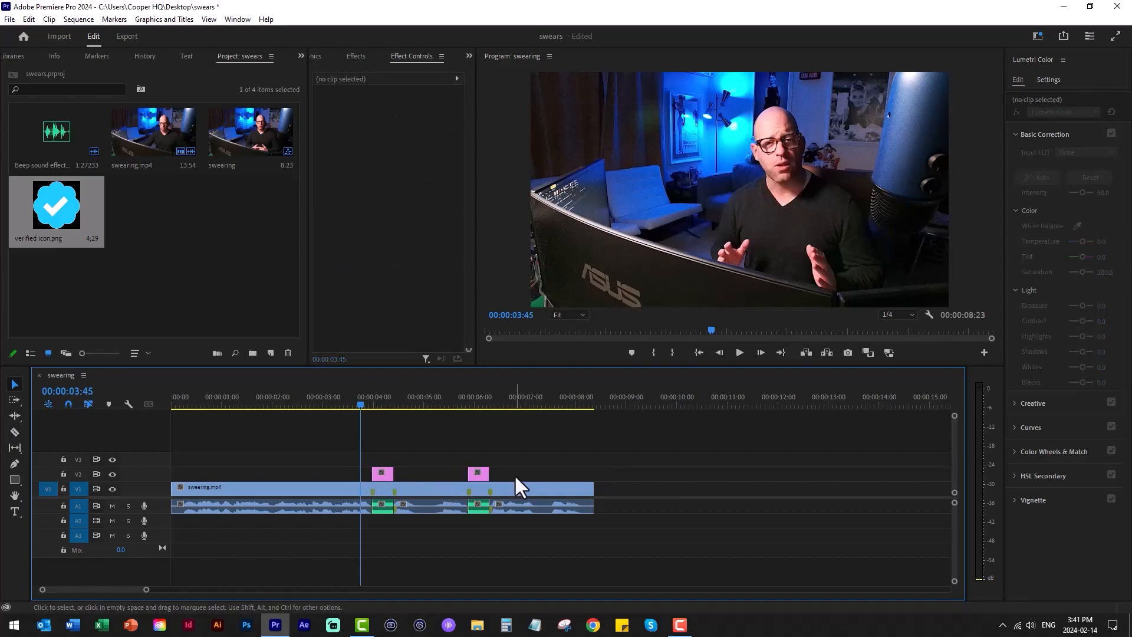
- Scale the first verified icon down to about 21 and move it over the speaker's mouth, with horizontal position 1159
{"action": "left_click_drag", "start_coordinate": [362, 404], "coordinate": [382, 405]}
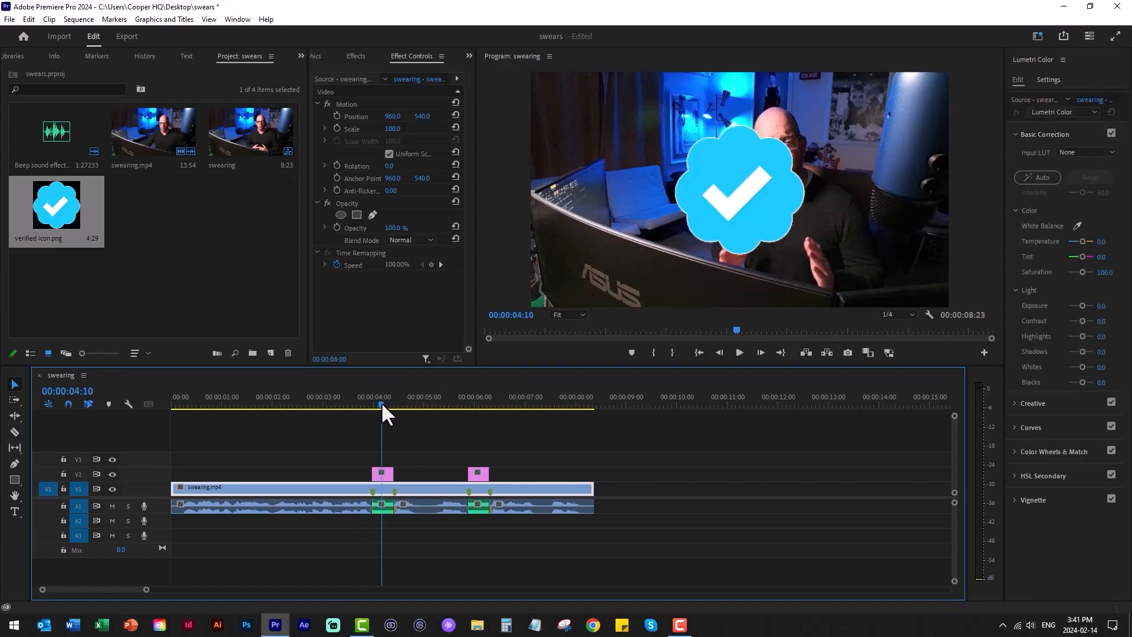
{"action": "left_click", "coordinate": [476, 404]}
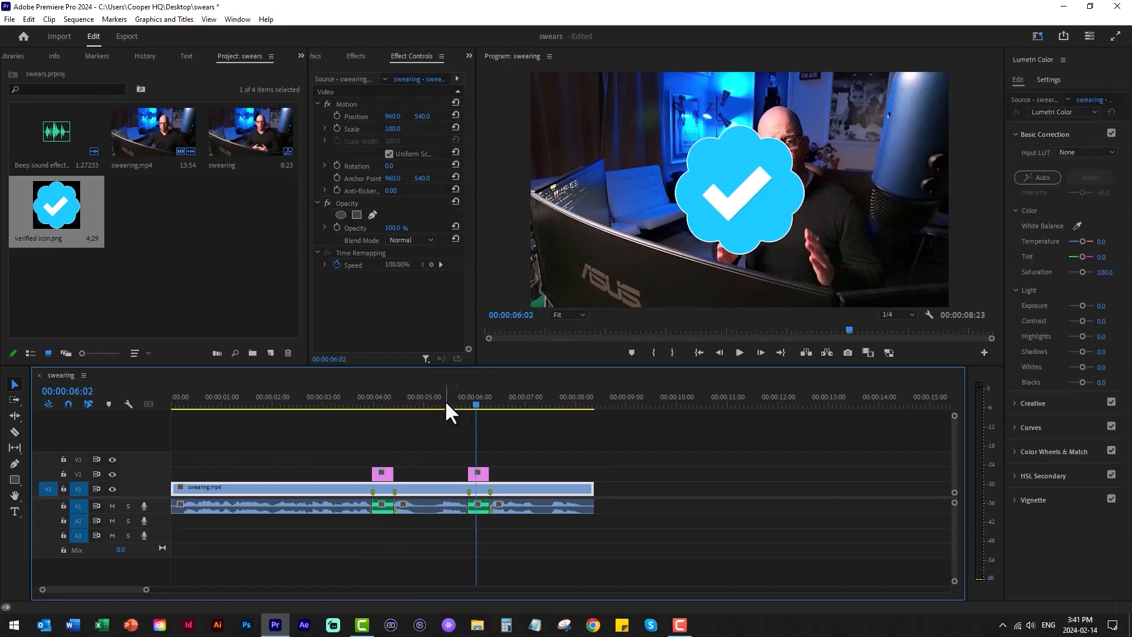
{"action": "left_click", "coordinate": [381, 403]}
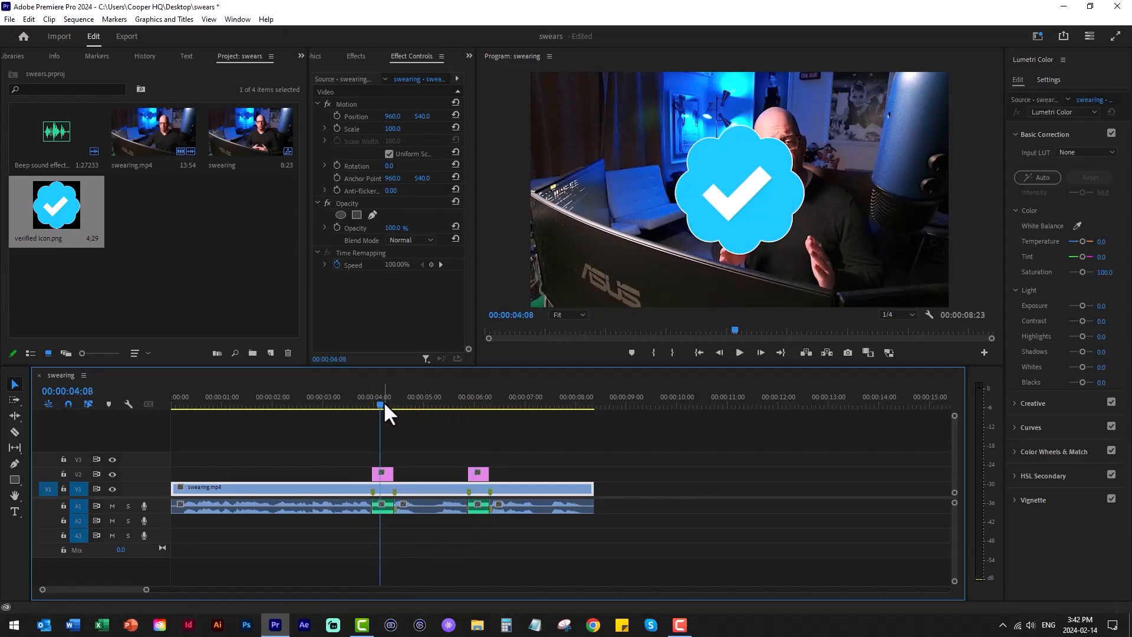
{"action": "left_click", "coordinate": [387, 477]}
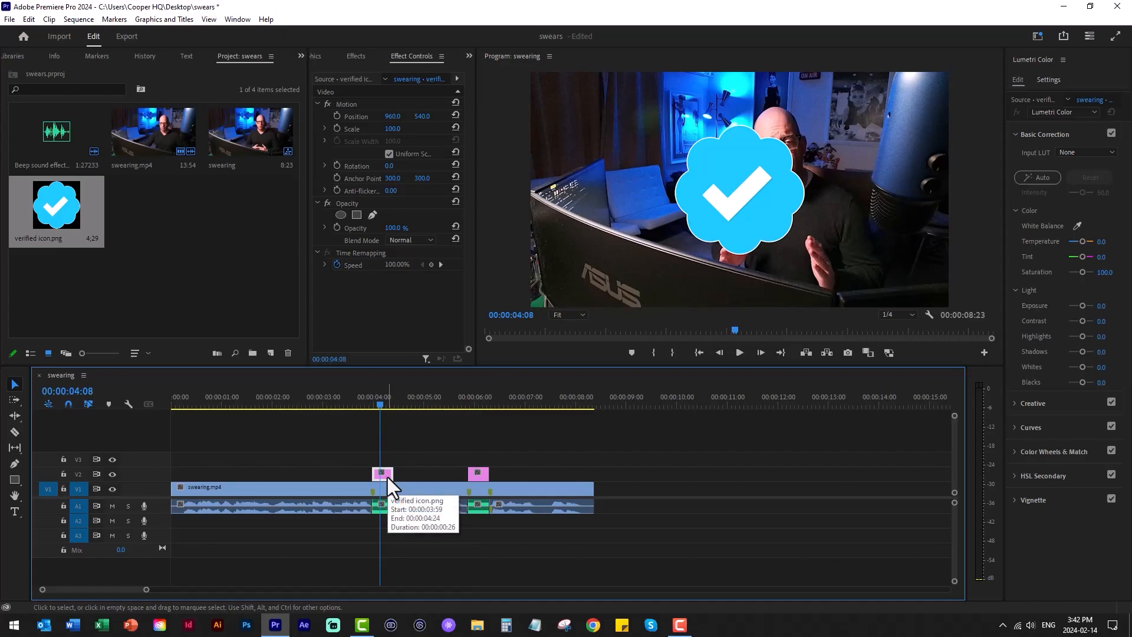
{"action": "left_click", "coordinate": [408, 61]}
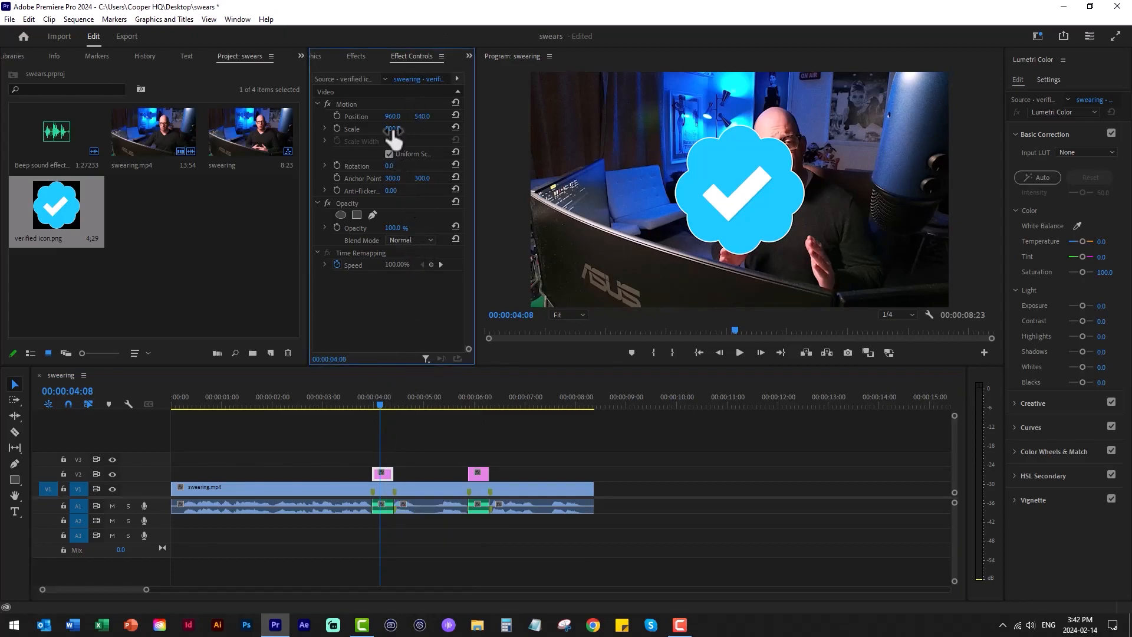
{"action": "left_click_drag", "start_coordinate": [393, 129], "coordinate": [509, 117]}
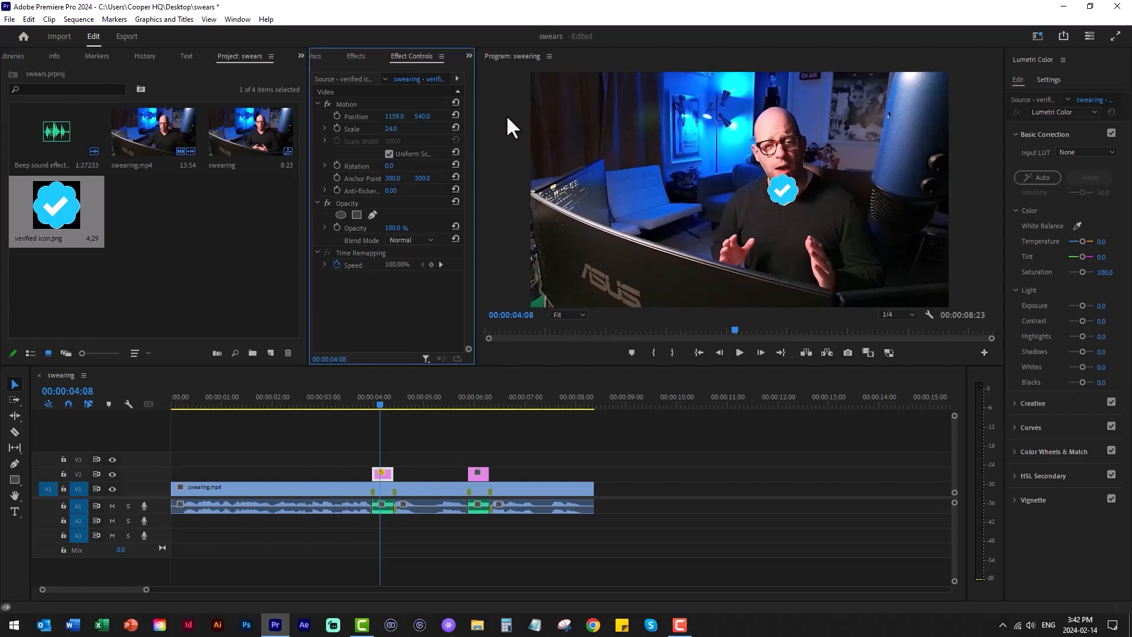
{"action": "mouse_move", "coordinate": [422, 122]}
{"action": "left_mouse_down"}
{"action": "mouse_move", "coordinate": [388, 129]}
{"action": "mouse_move", "coordinate": [425, 118]}
{"action": "left_mouse_up"}
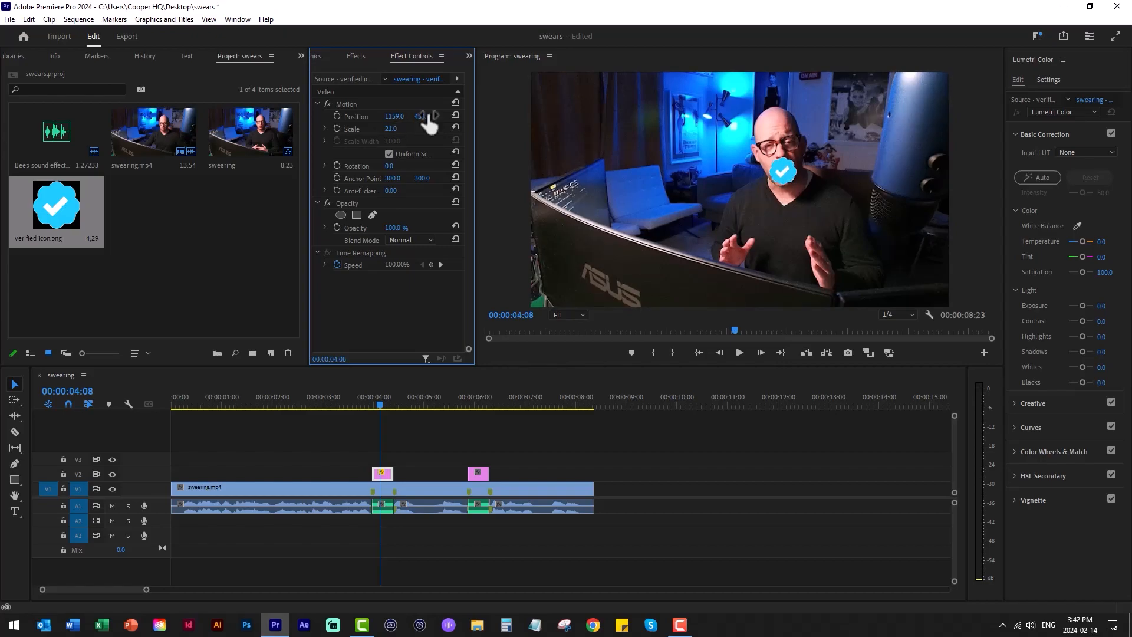
- Preview the sequence from just before the first icon and place the playhead within the second icon at 00:00:06:00
{"action": "left_click", "coordinate": [362, 404]}
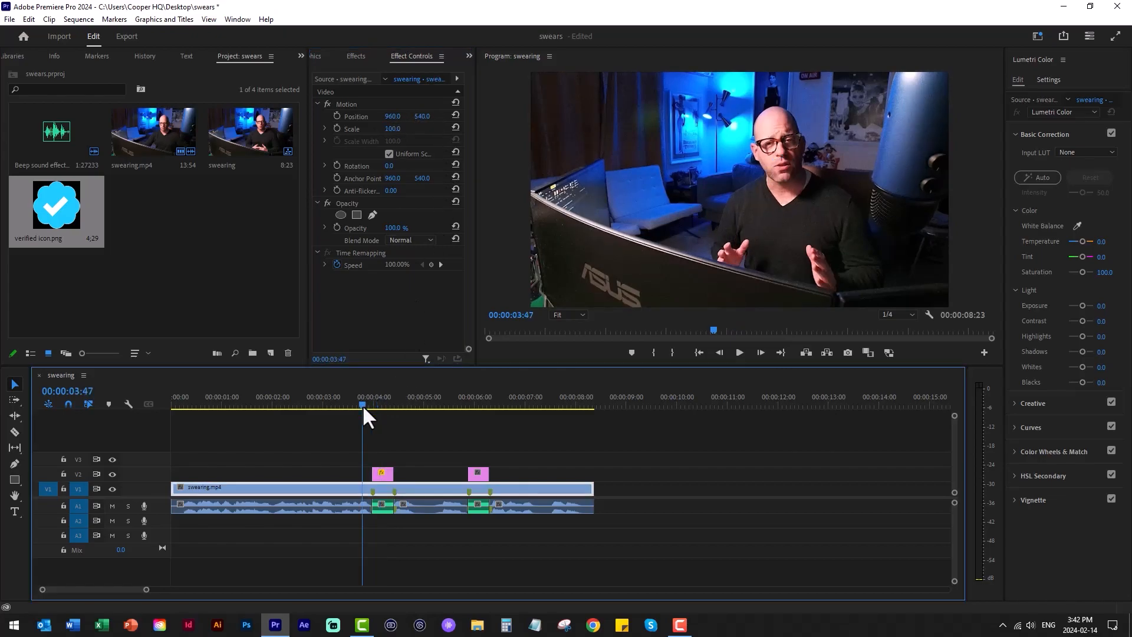
{"action": "key", "text": "space"}
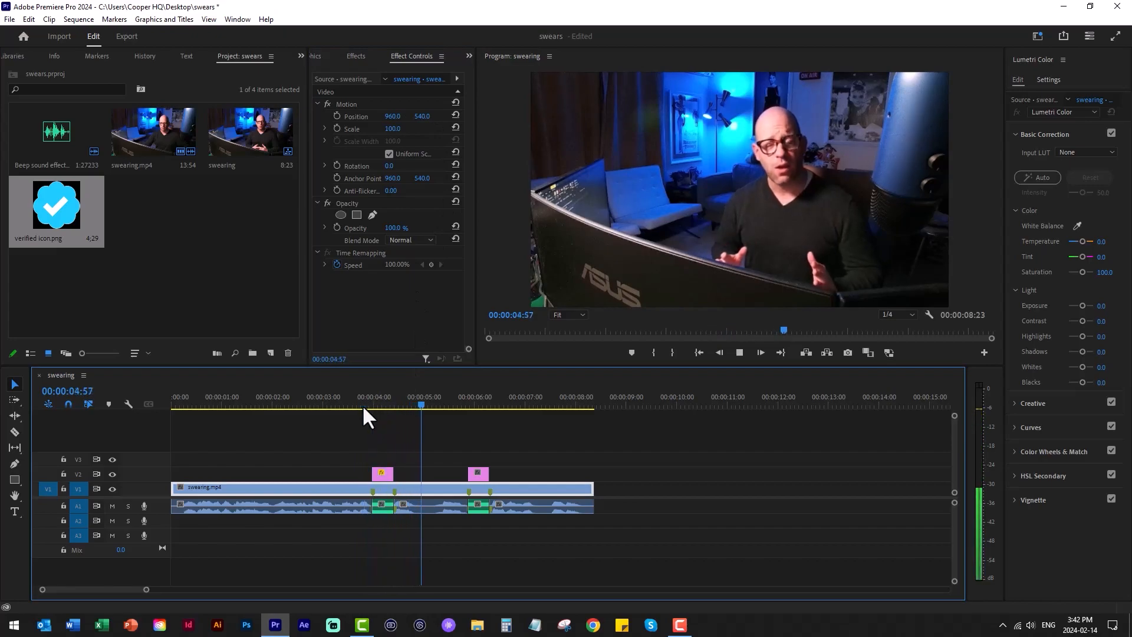
{"action": "left_click", "coordinate": [475, 403]}
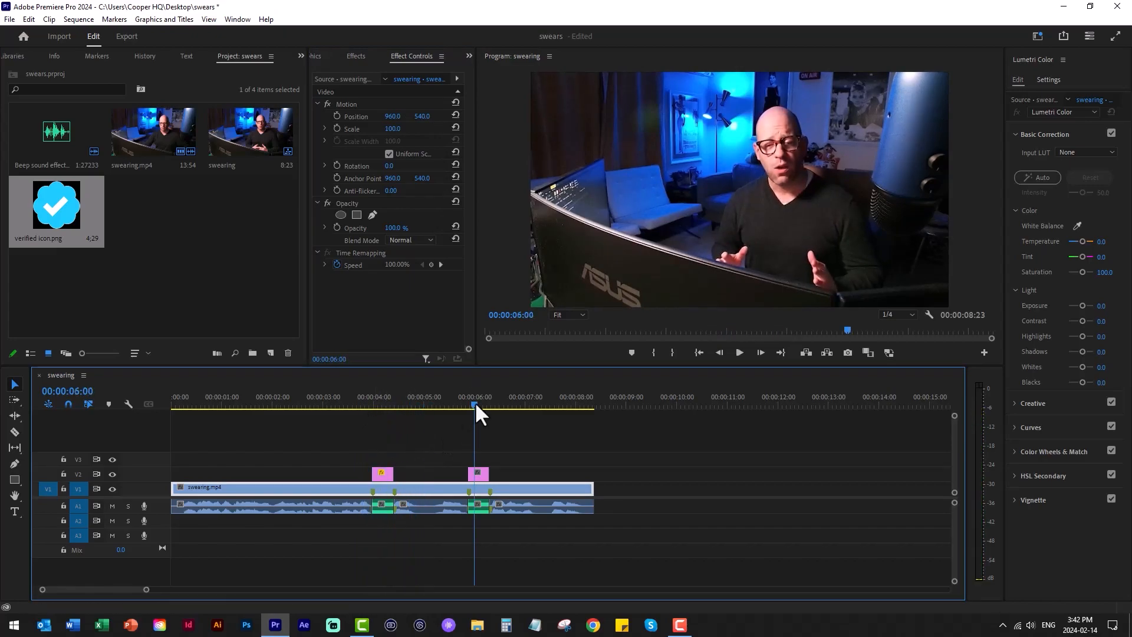
{"action": "left_click", "coordinate": [481, 476]}
{"action": "left_click", "coordinate": [508, 490]}
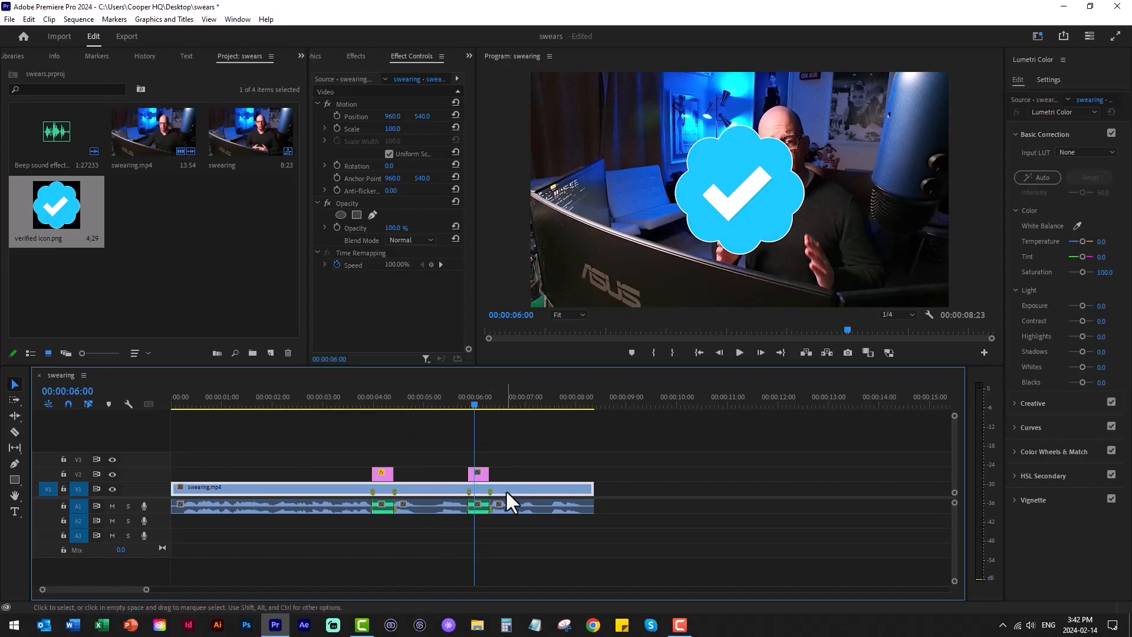
{"action": "left_click_drag", "start_coordinate": [392, 129], "coordinate": [382, 129]}
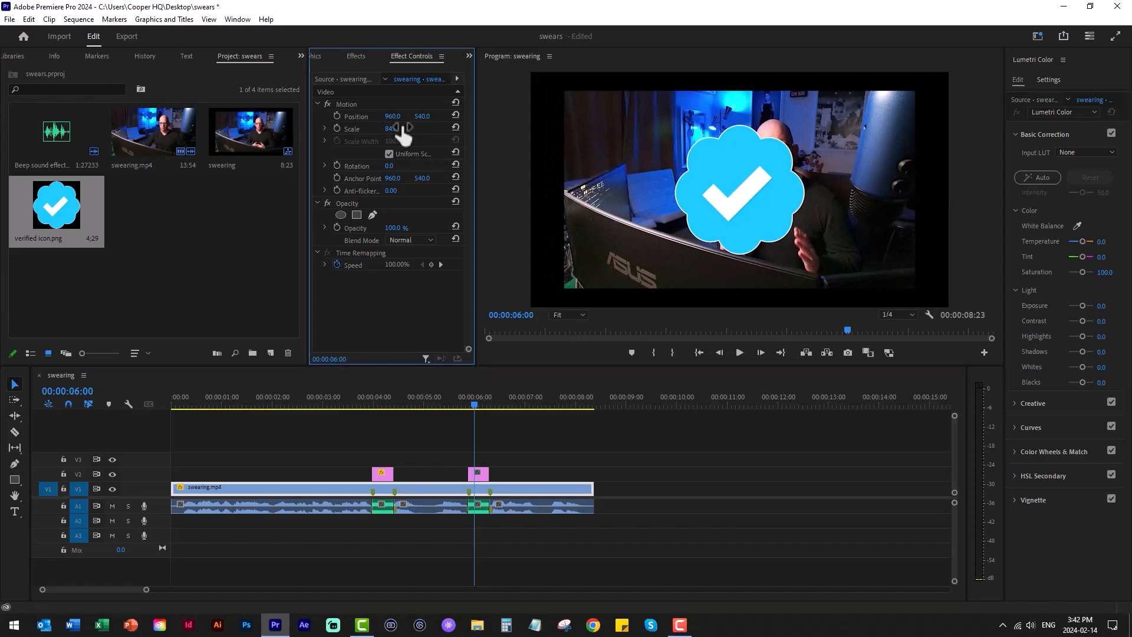
{"action": "key", "text": "ctrl+z"}
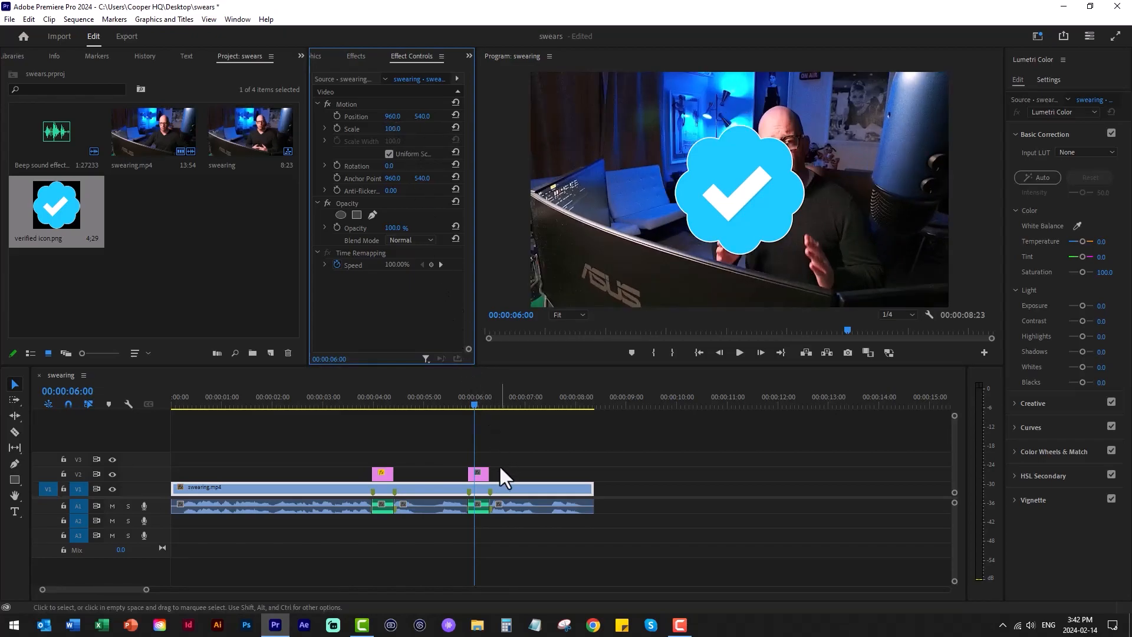
- Scale the second verified icon to 19, place it over the speaker's mouth at vertical position 453, and play back the result
{"action": "left_click", "coordinate": [482, 474]}
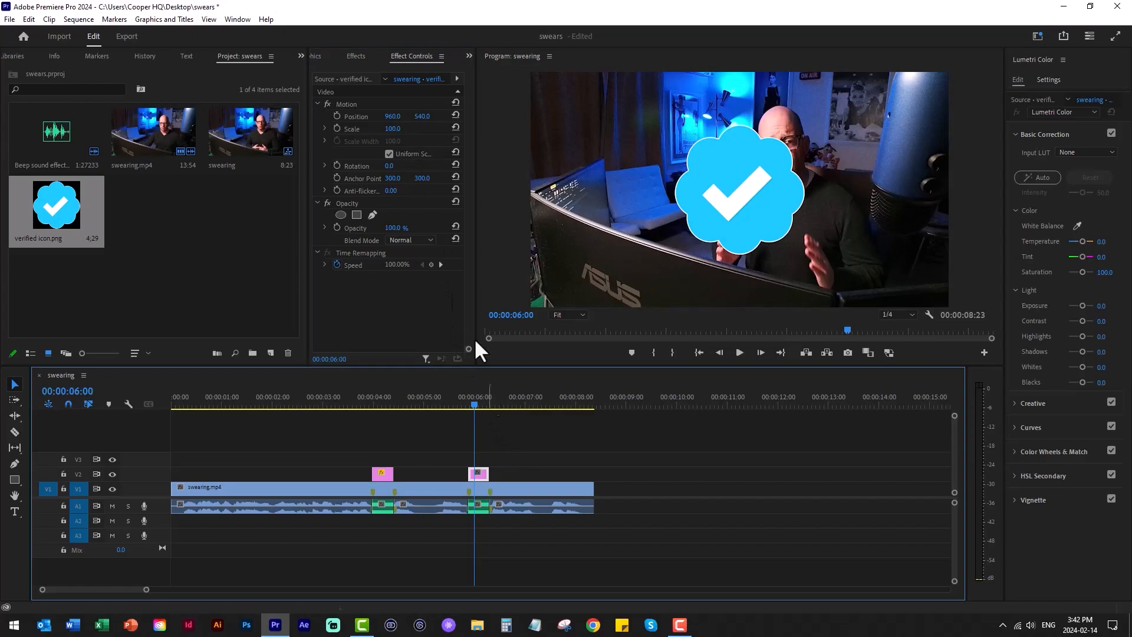
{"action": "left_click_drag", "start_coordinate": [394, 129], "coordinate": [496, 116]}
{"action": "left_click_drag", "start_coordinate": [396, 116], "coordinate": [406, 116]}
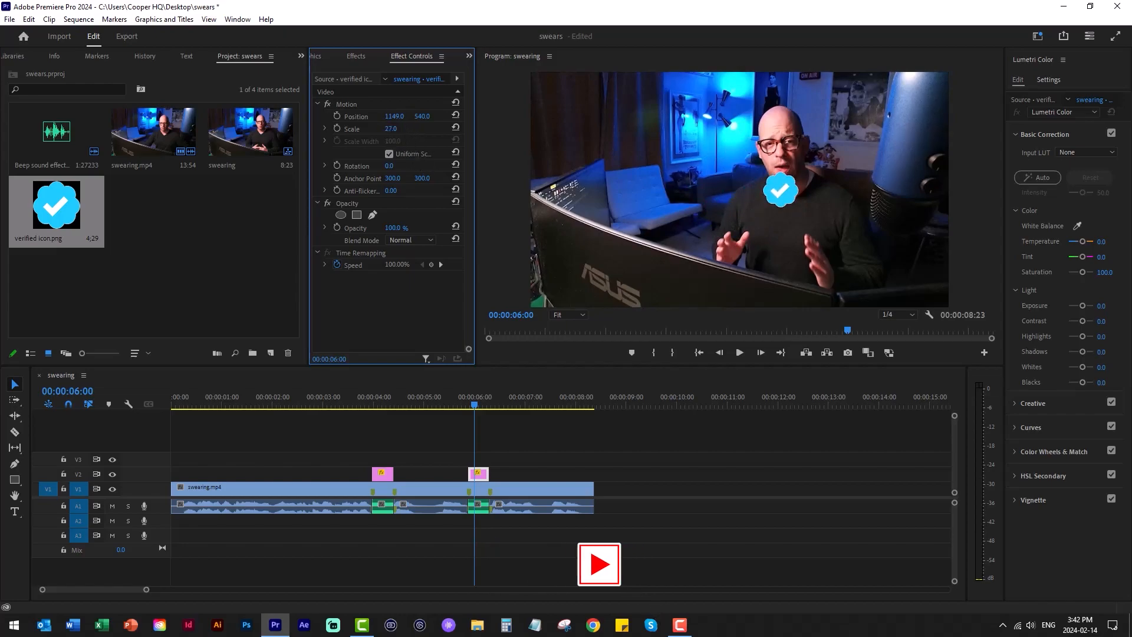
{"action": "mouse_move", "coordinate": [391, 128]}
{"action": "left_mouse_down"}
{"action": "mouse_move", "coordinate": [403, 135]}
{"action": "mouse_move", "coordinate": [418, 116]}
{"action": "mouse_move", "coordinate": [426, 134]}
{"action": "mouse_move", "coordinate": [383, 128]}
{"action": "left_mouse_up"}
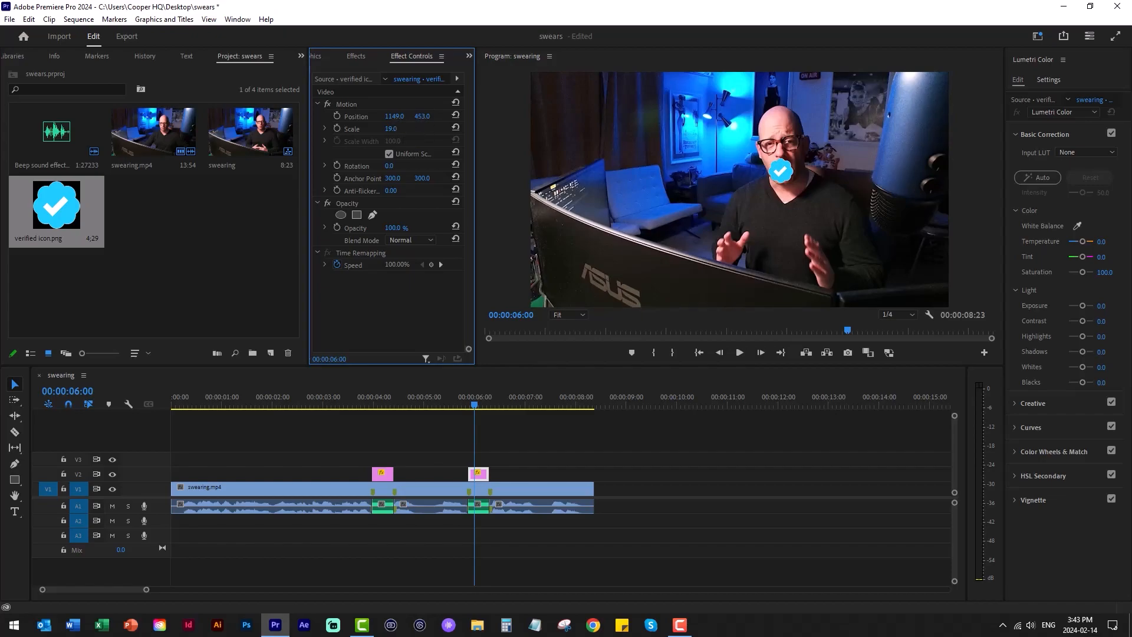
{"action": "left_click_drag", "start_coordinate": [423, 117], "coordinate": [402, 117]}
{"action": "left_click", "coordinate": [356, 399]}
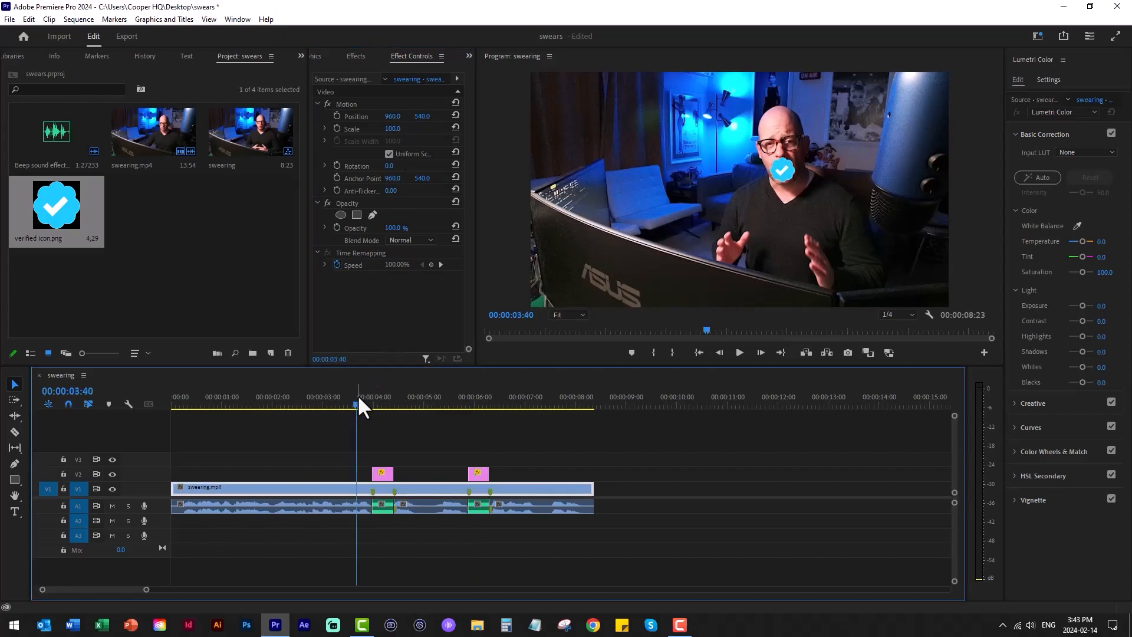
{"action": "key", "text": "space"}
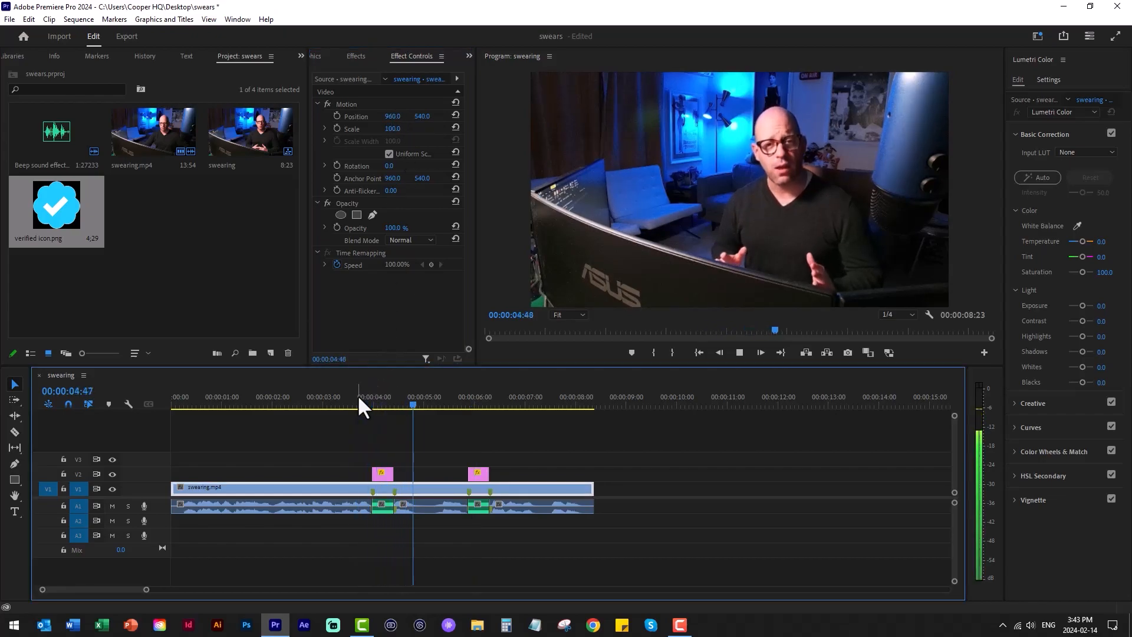